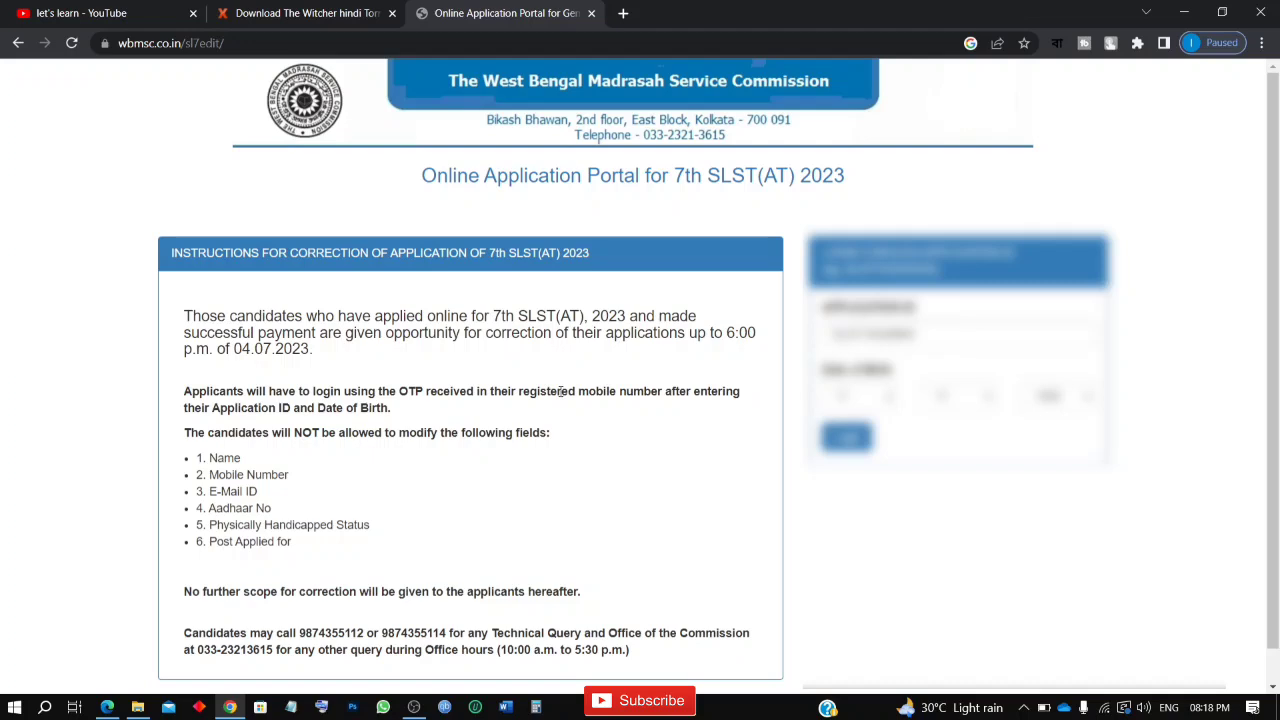
# Step: Log in to the 7th SLST(AT) 2023 application correction portal with the prefilled application ID and date of birth
pyautogui.scroll(-1, 560, 391)
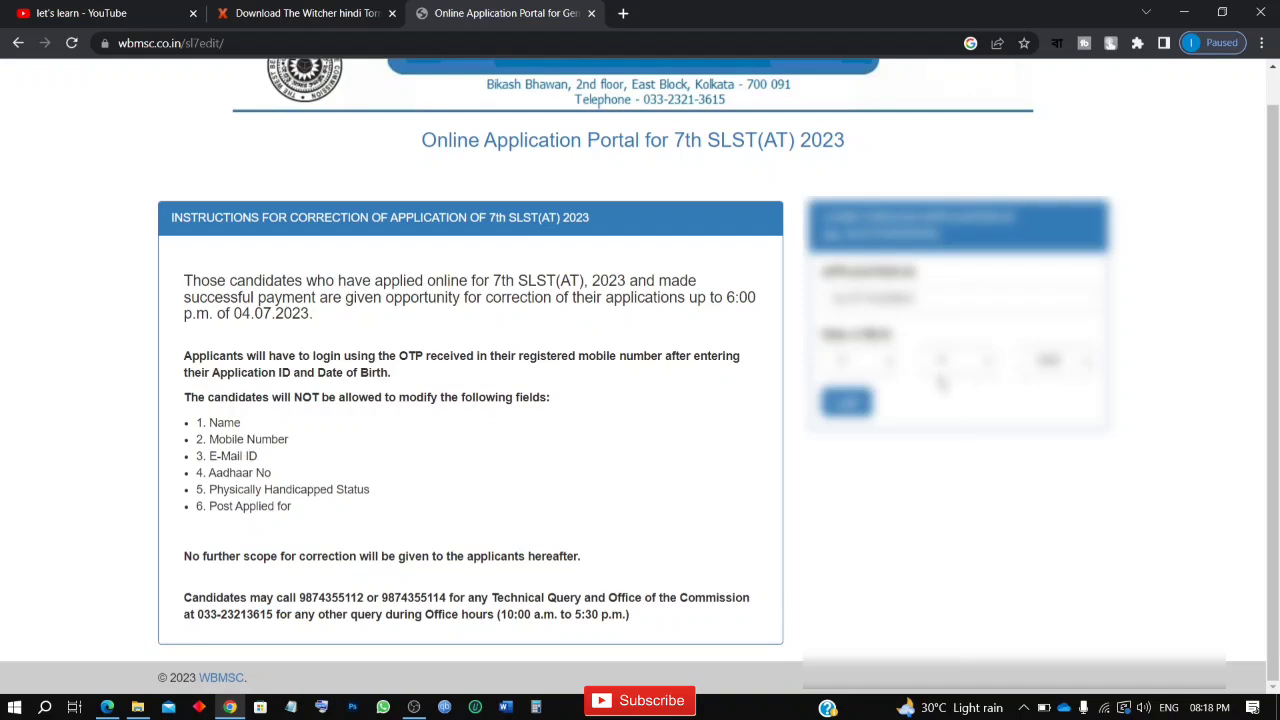
pyautogui.click(846, 402)
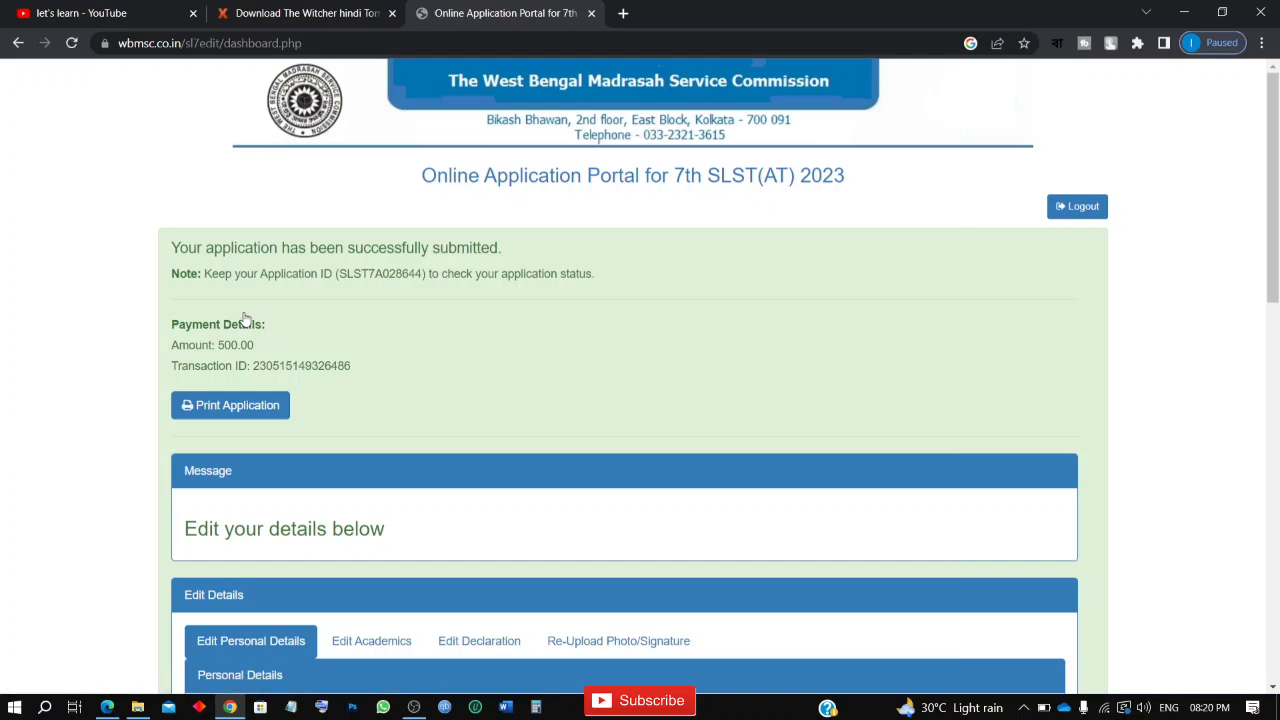
# Step: Examine the Personal Details section, checking the post, subject, email, mobile and nationality fields for which ones can be edited
pyautogui.scroll(-1, 245, 318)
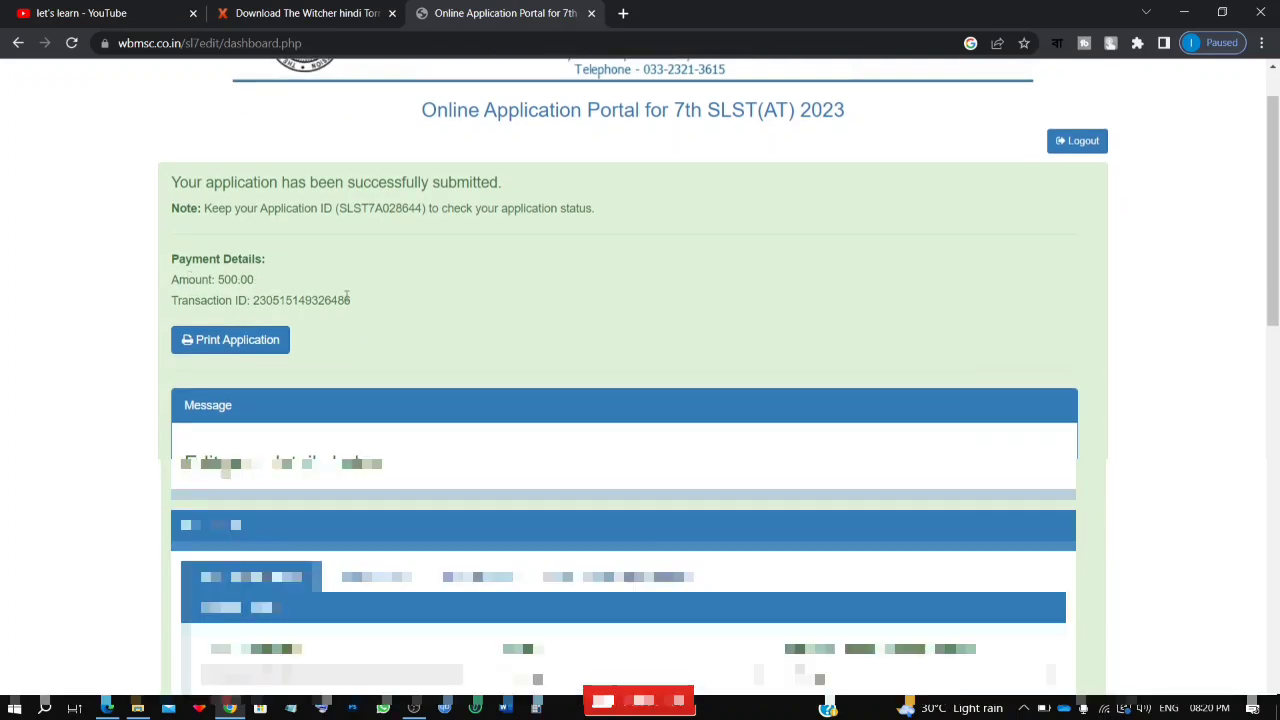
pyautogui.scroll(-3, 346, 298)
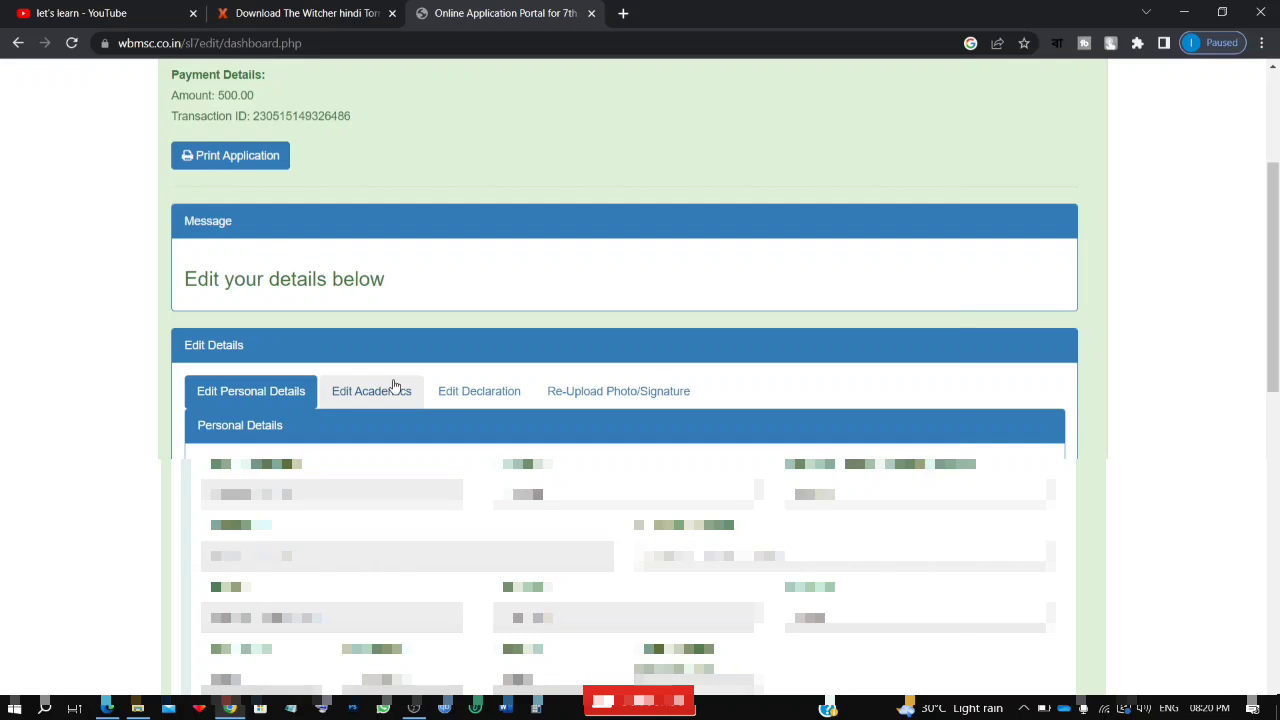
pyautogui.scroll(-2, 394, 386)
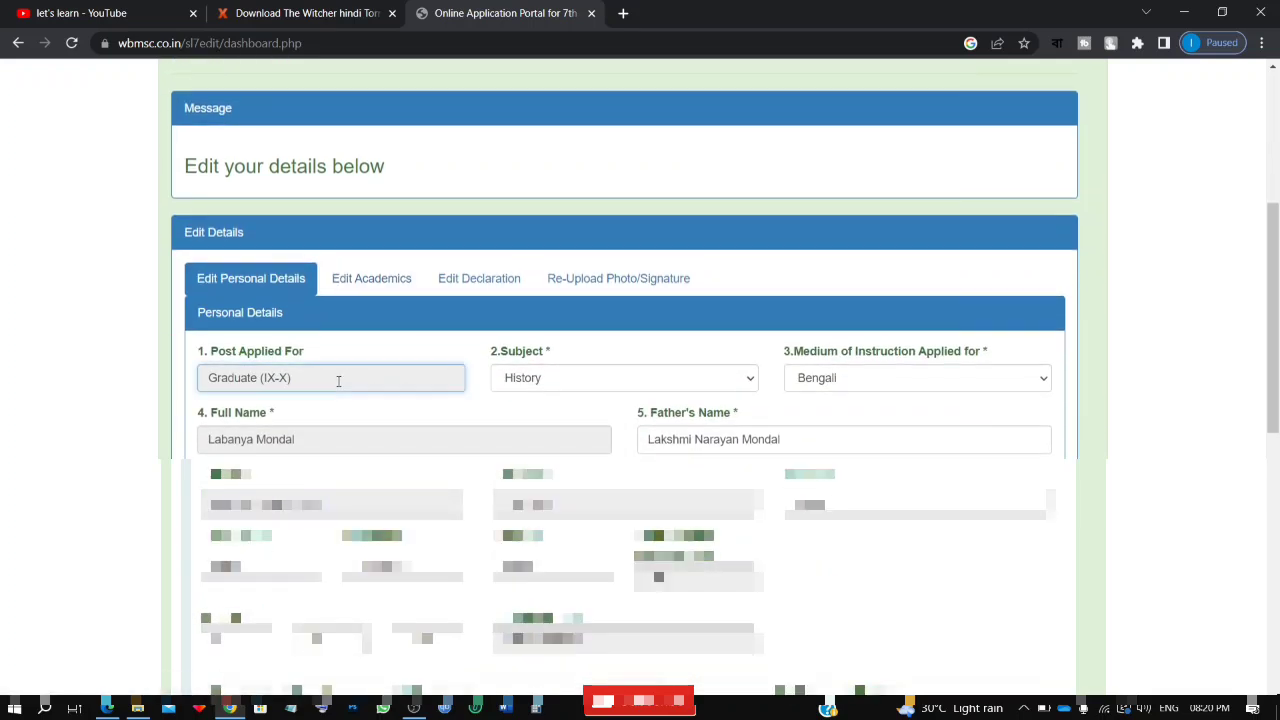
pyautogui.click(603, 378)
pyautogui.click(603, 378)
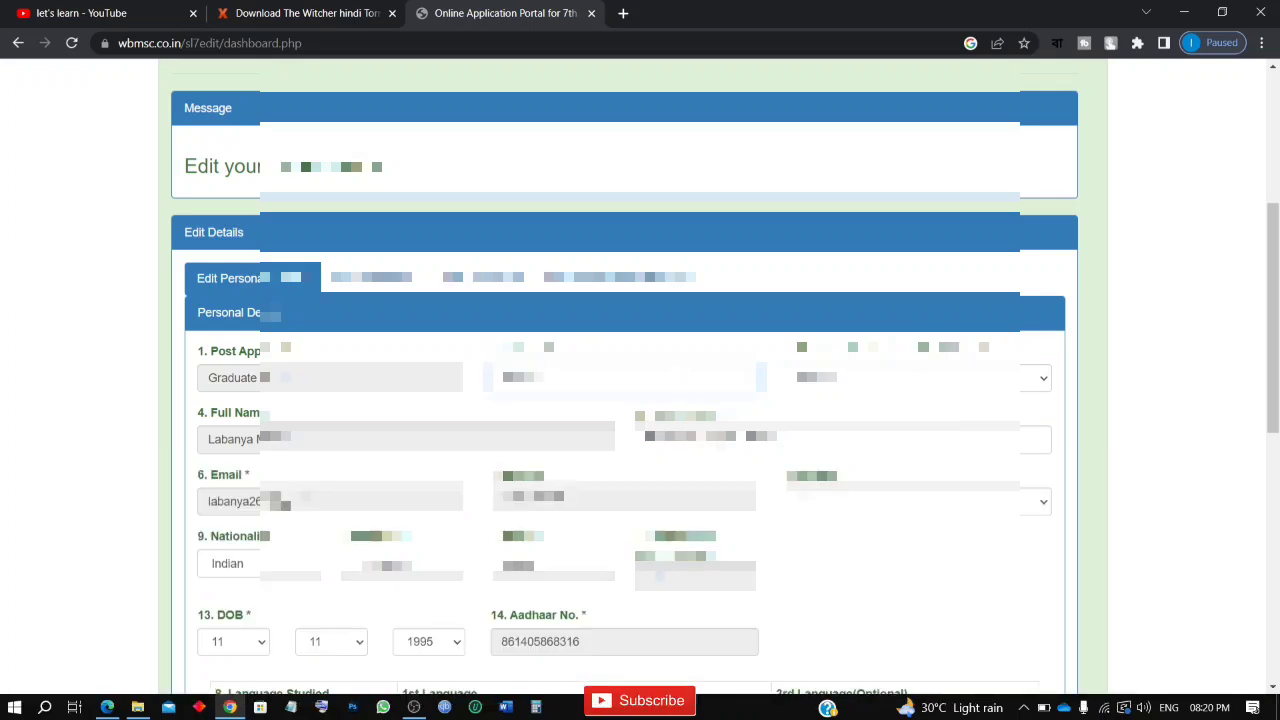
pyautogui.scroll(-2, 625, 380)
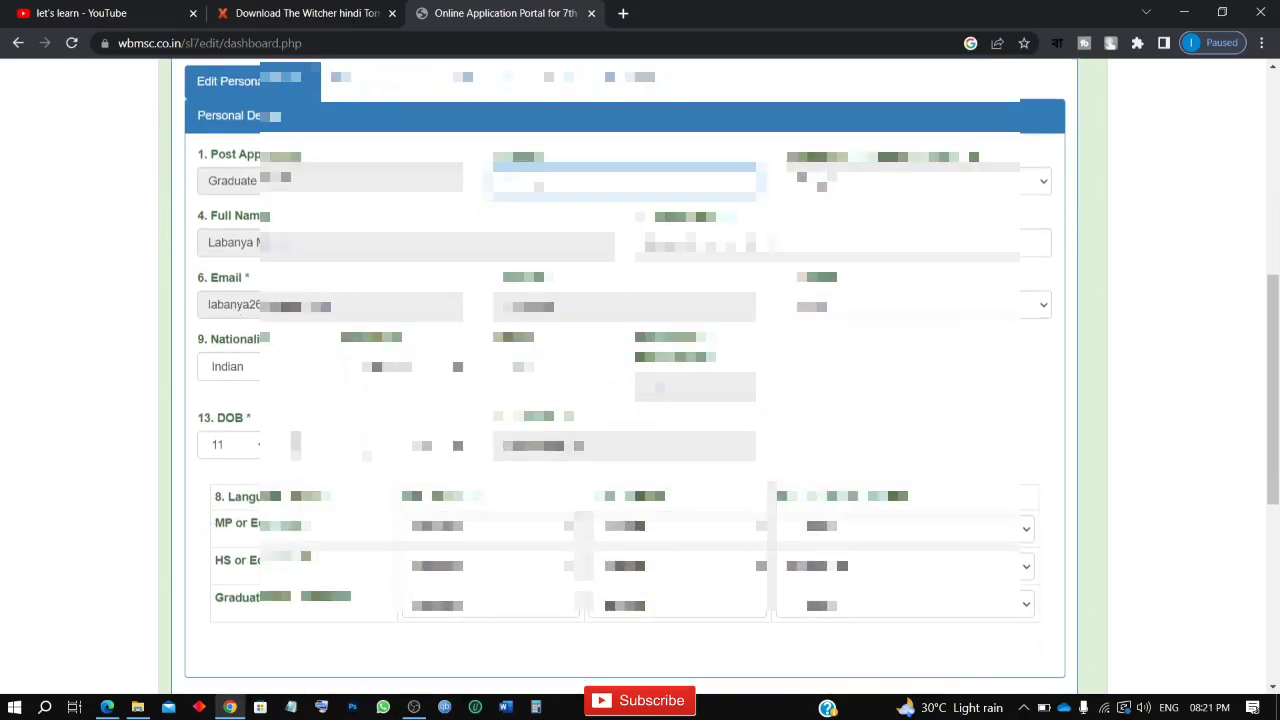
pyautogui.click(406, 310)
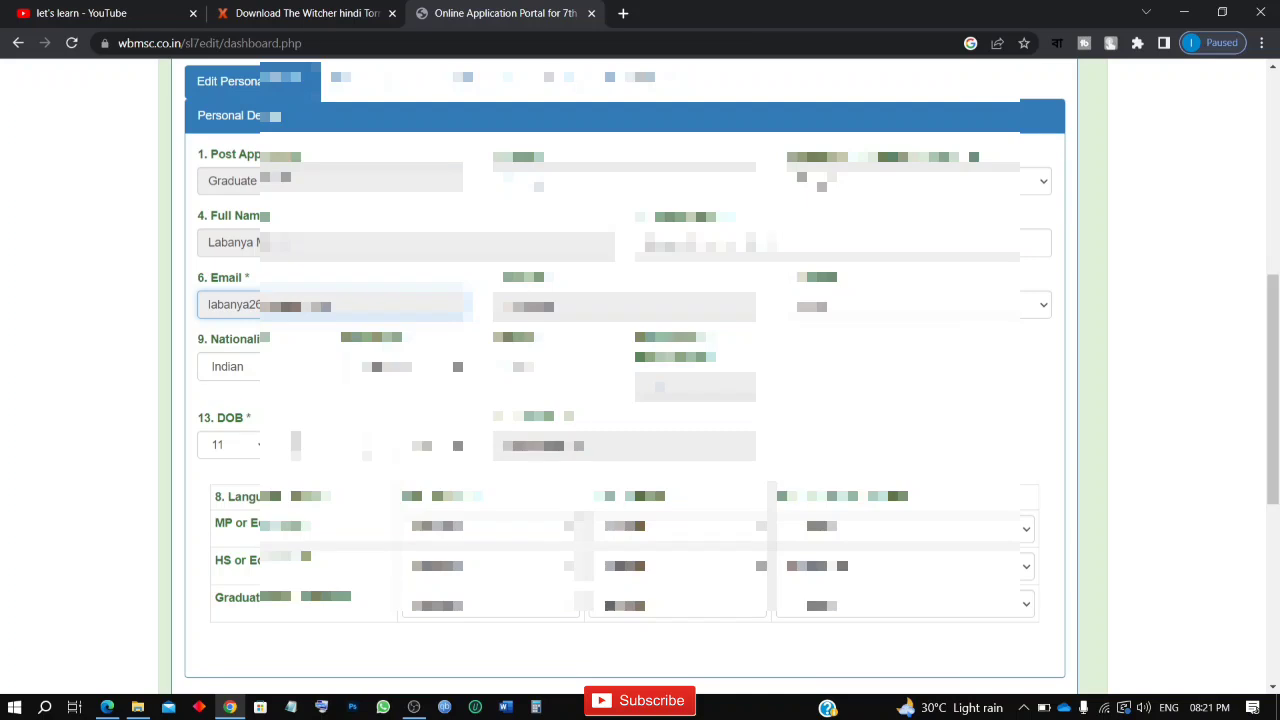
pyautogui.click(614, 307)
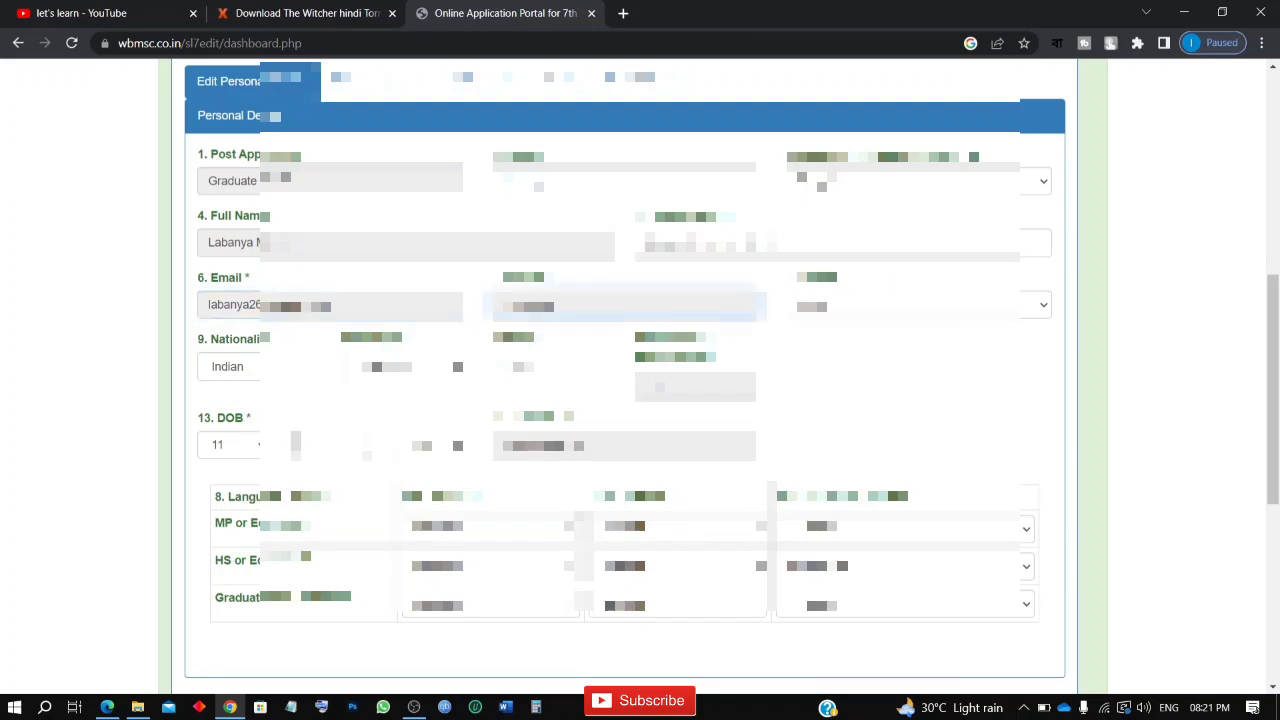
pyautogui.click(284, 372)
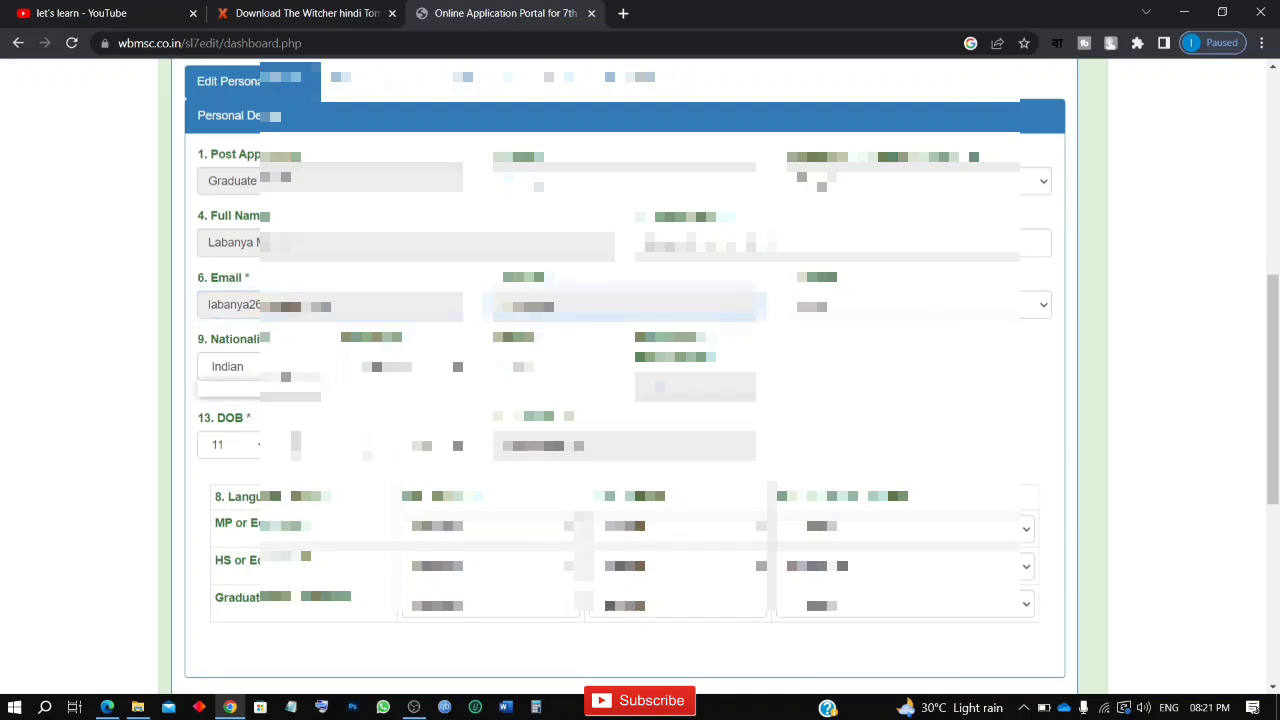
pyautogui.click(286, 385)
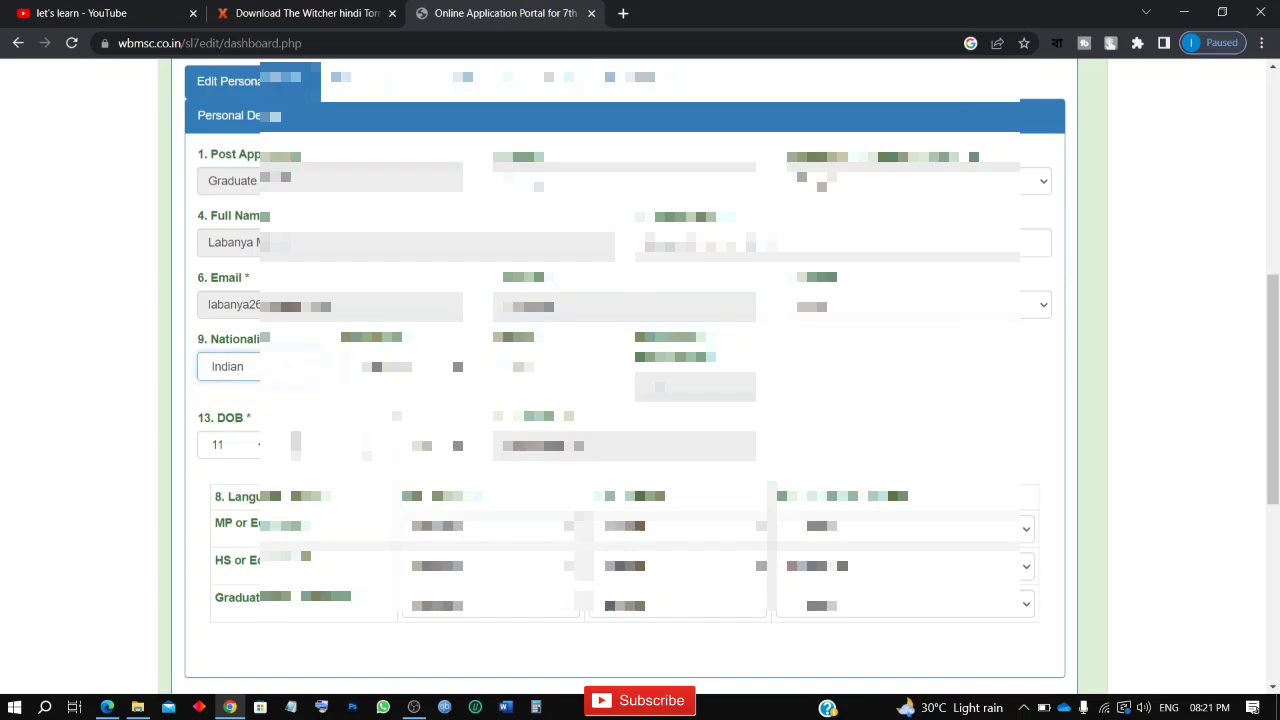
# Step: Review the Address Details section, including the permanent address field and the available district options
pyautogui.scroll(-5, 625, 375)
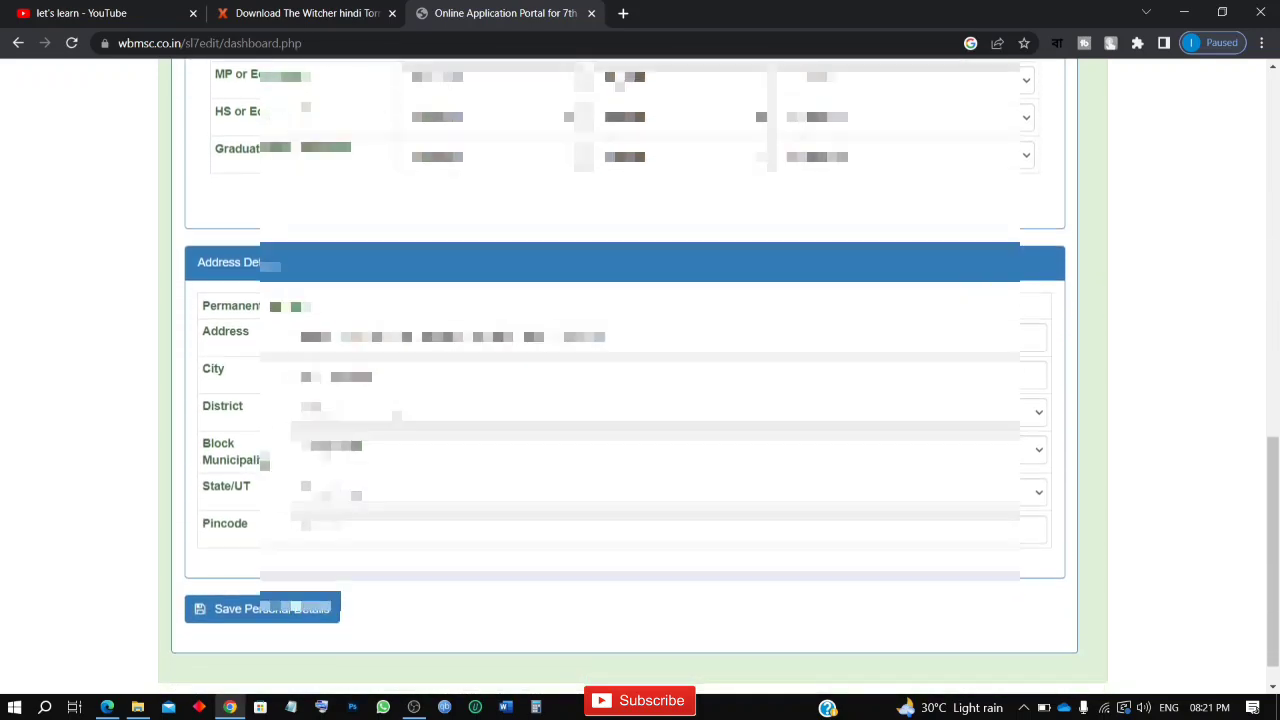
pyautogui.scroll(-1, 640, 375)
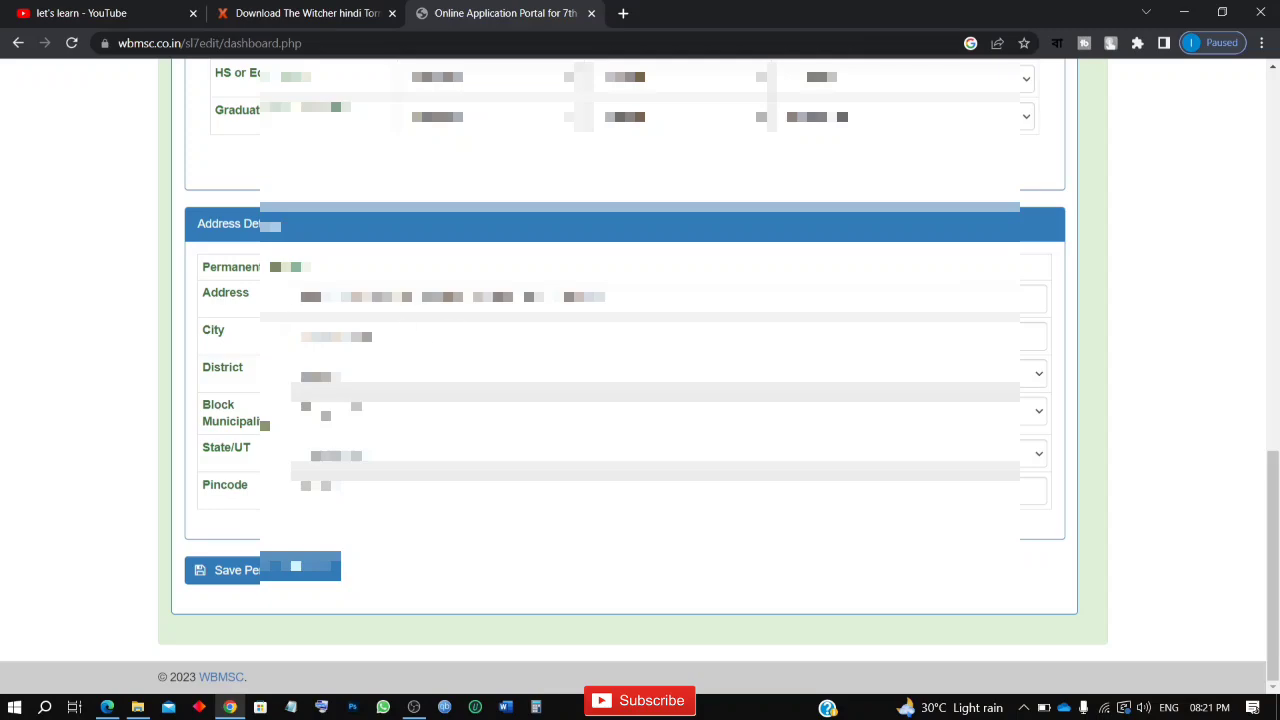
pyautogui.scroll(10, 640, 375)
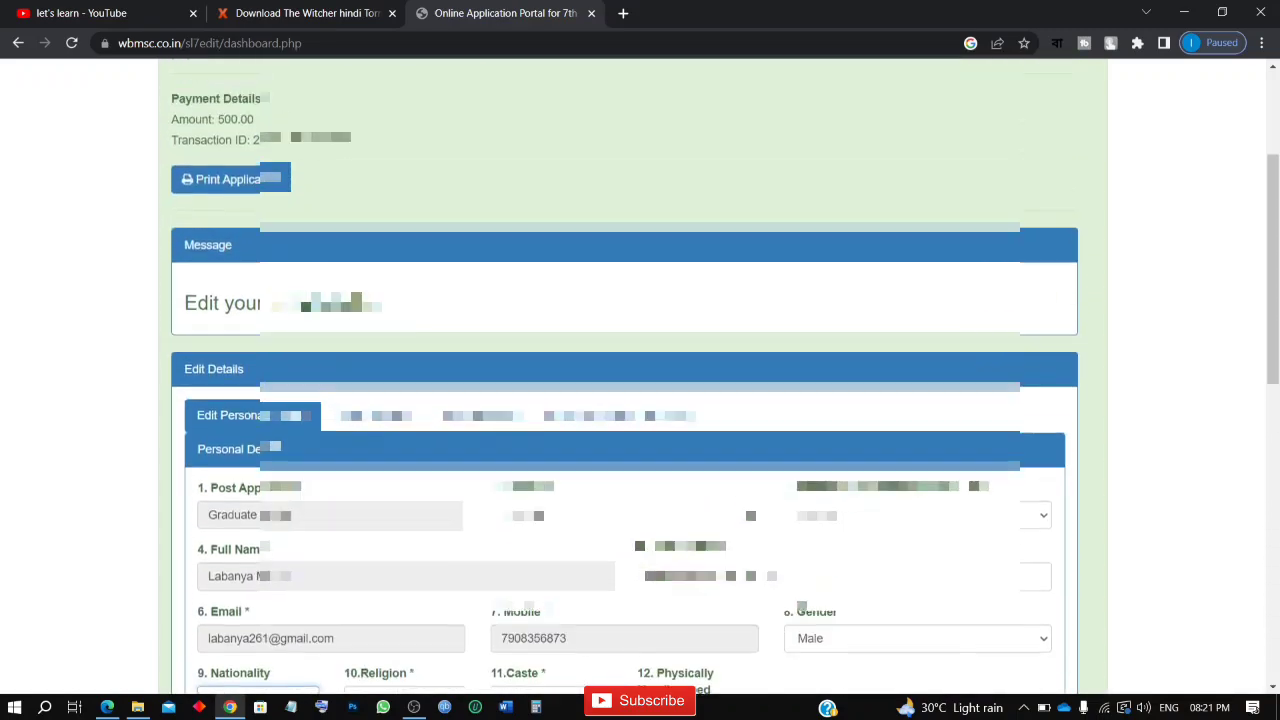
pyautogui.scroll(-7, 640, 375)
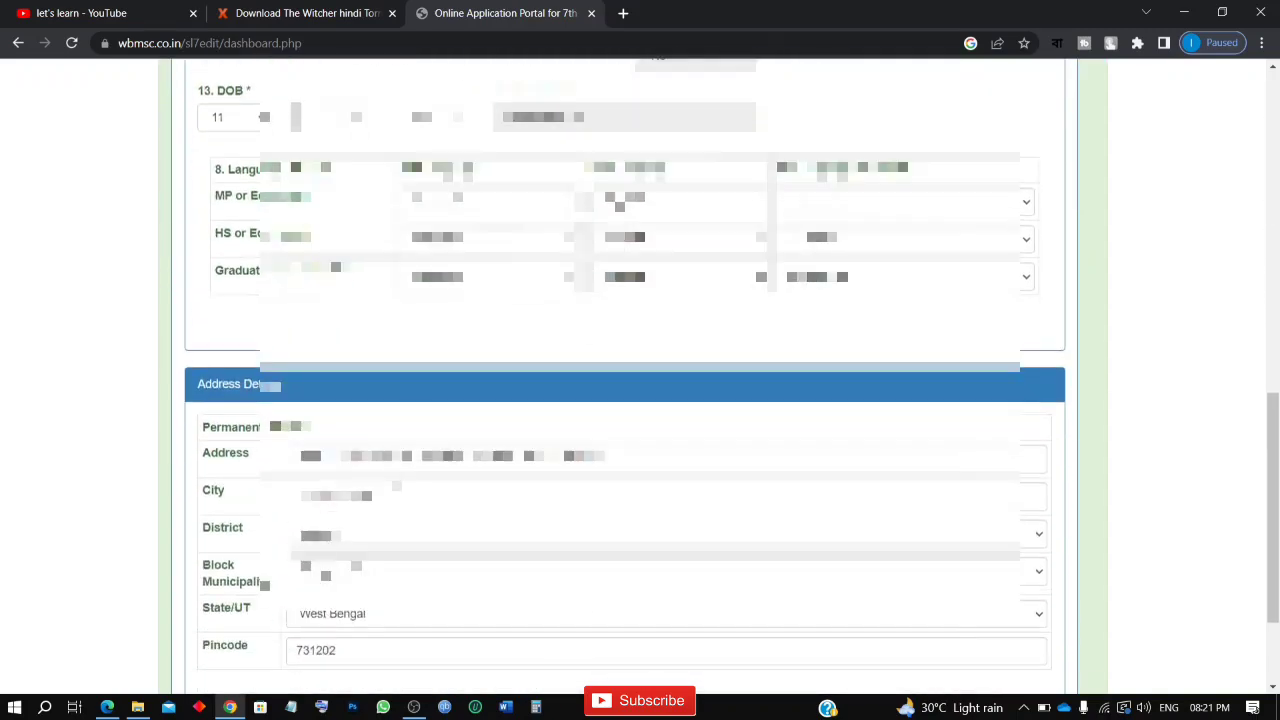
pyautogui.click(385, 473)
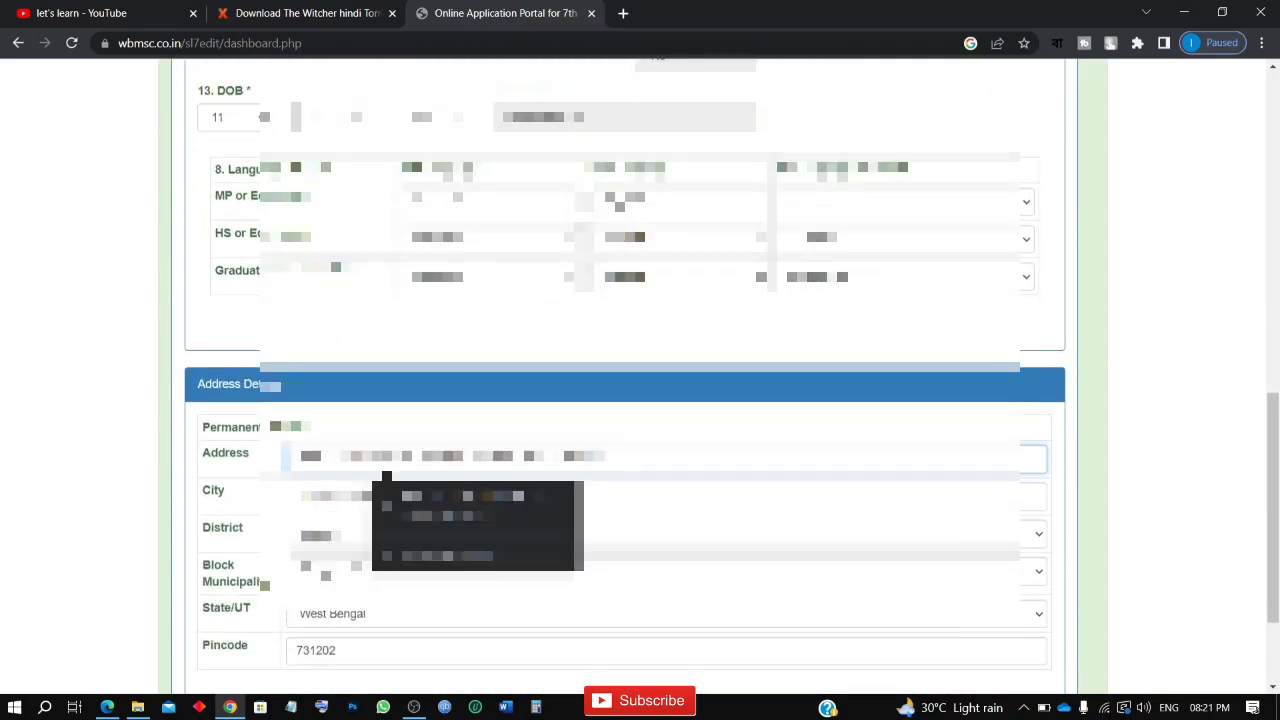
pyautogui.click(680, 545)
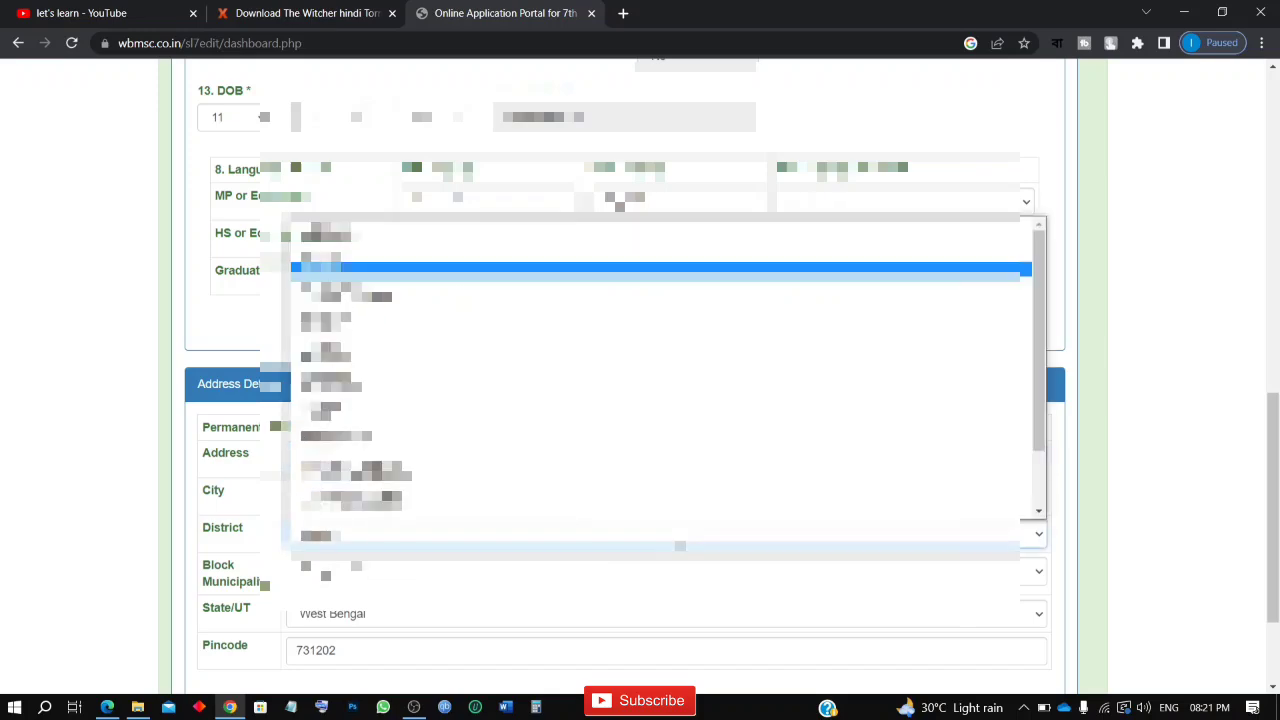
pyautogui.click(680, 545)
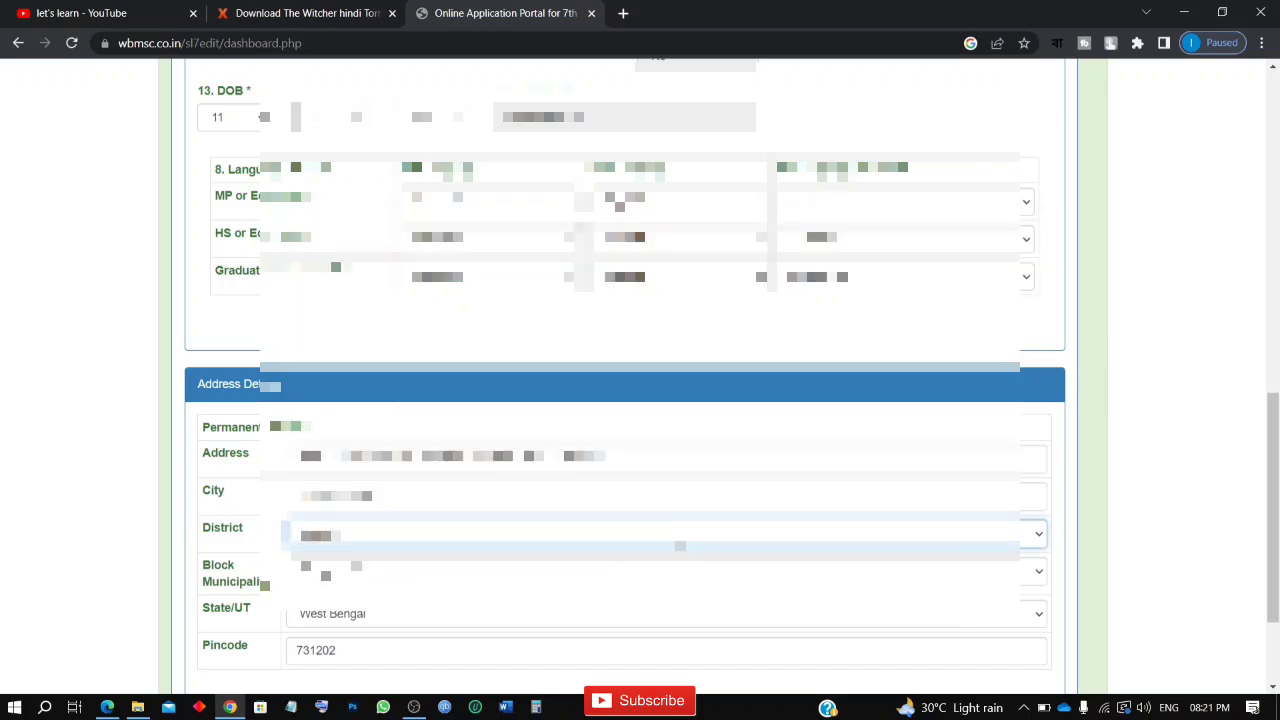
# Step: Open the academic details for editing and go to the Educational Qualification table
pyautogui.scroll(9, 680, 545)
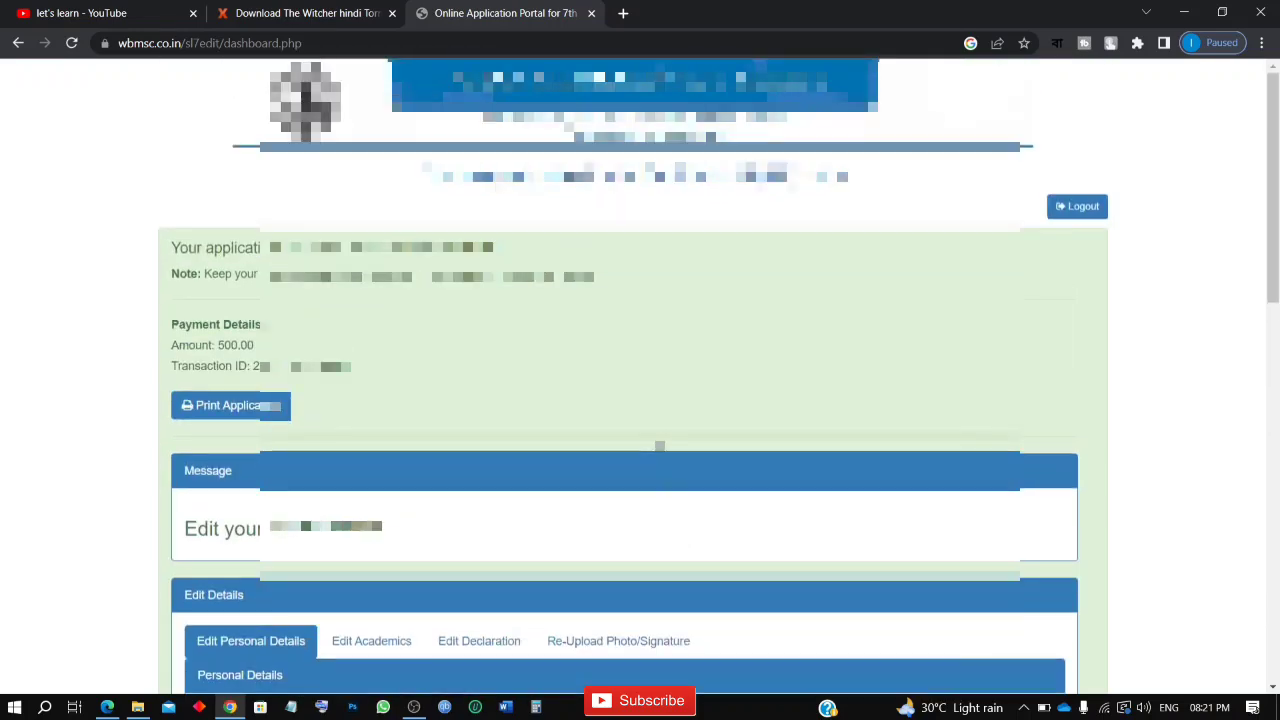
pyautogui.scroll(-2, 680, 545)
pyautogui.scroll(-1, 640, 400)
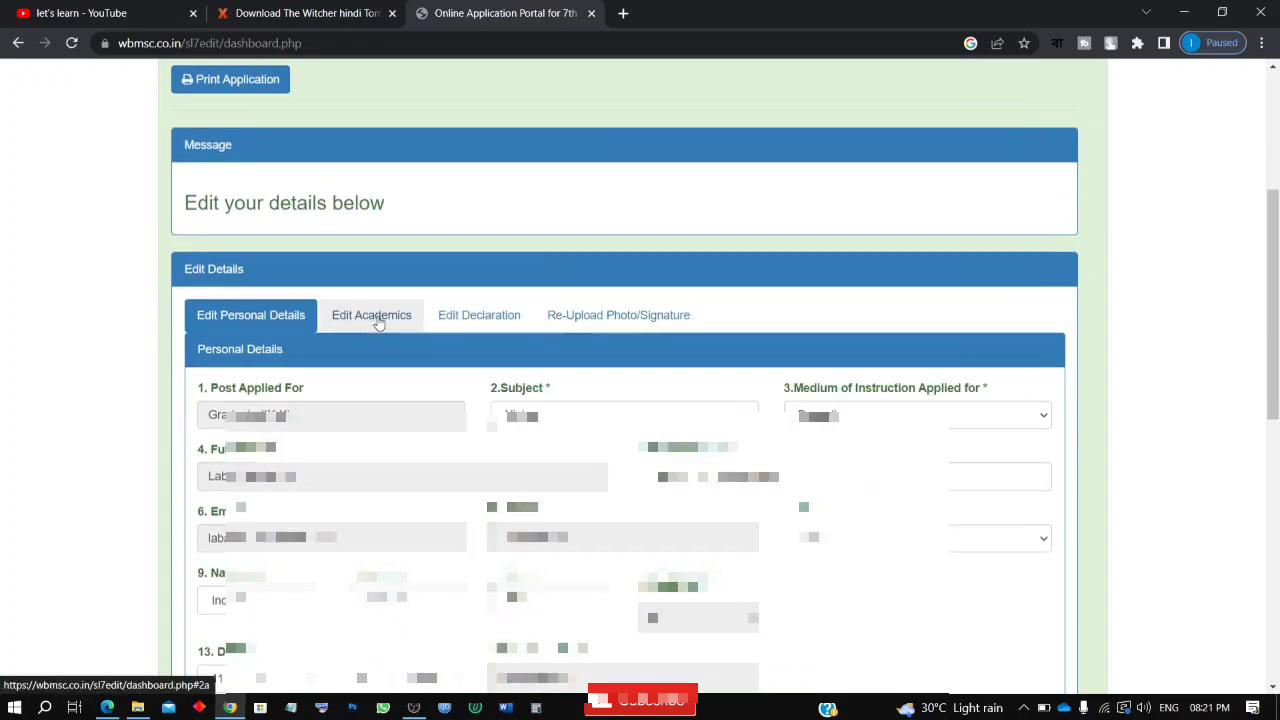
pyautogui.click(374, 318)
pyautogui.scroll(-2, 378, 322)
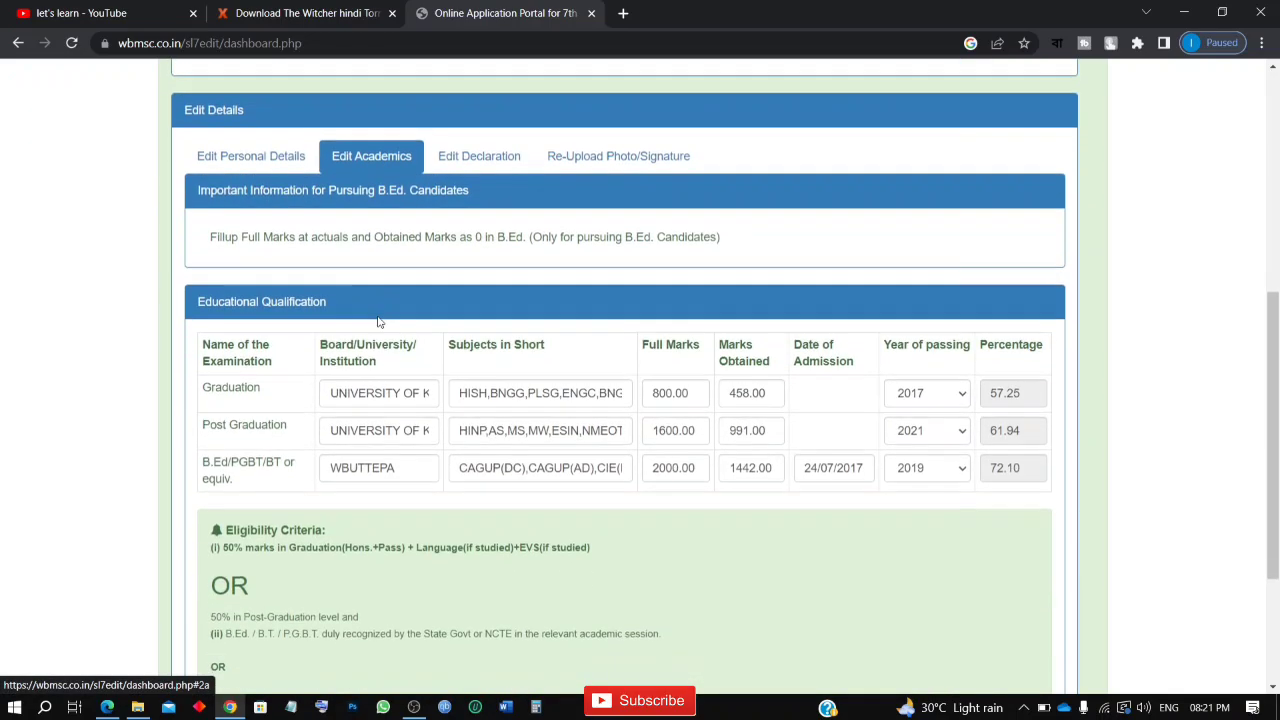
pyautogui.scroll(-1, 378, 322)
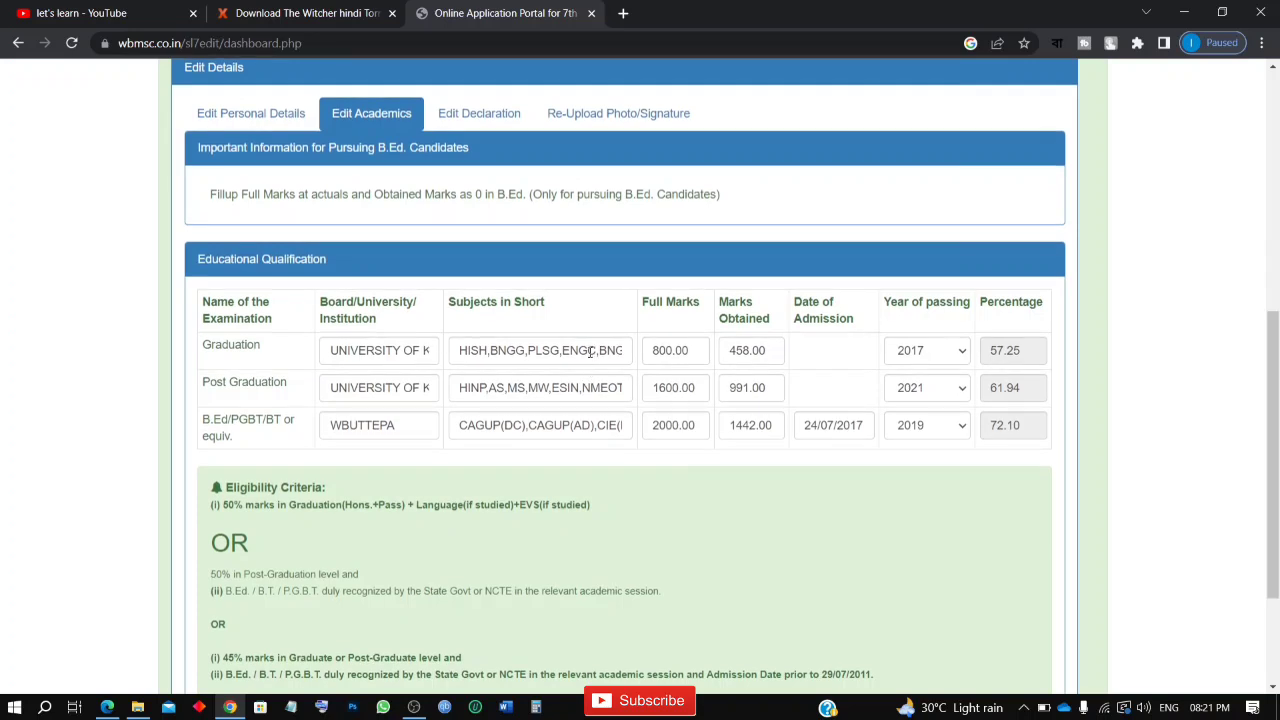
# Step: Append ENVS, separated by a comma, to the end of the Graduation subjects list
pyautogui.click(527, 350)
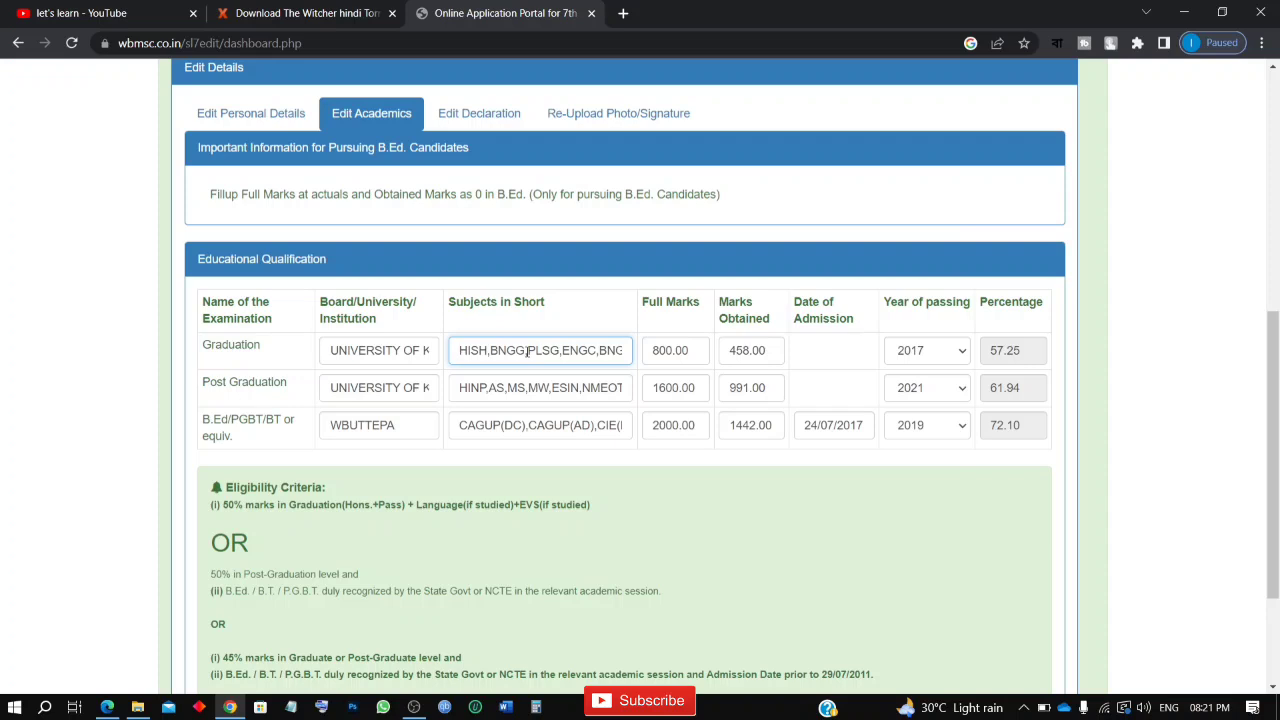
pyautogui.press('End')
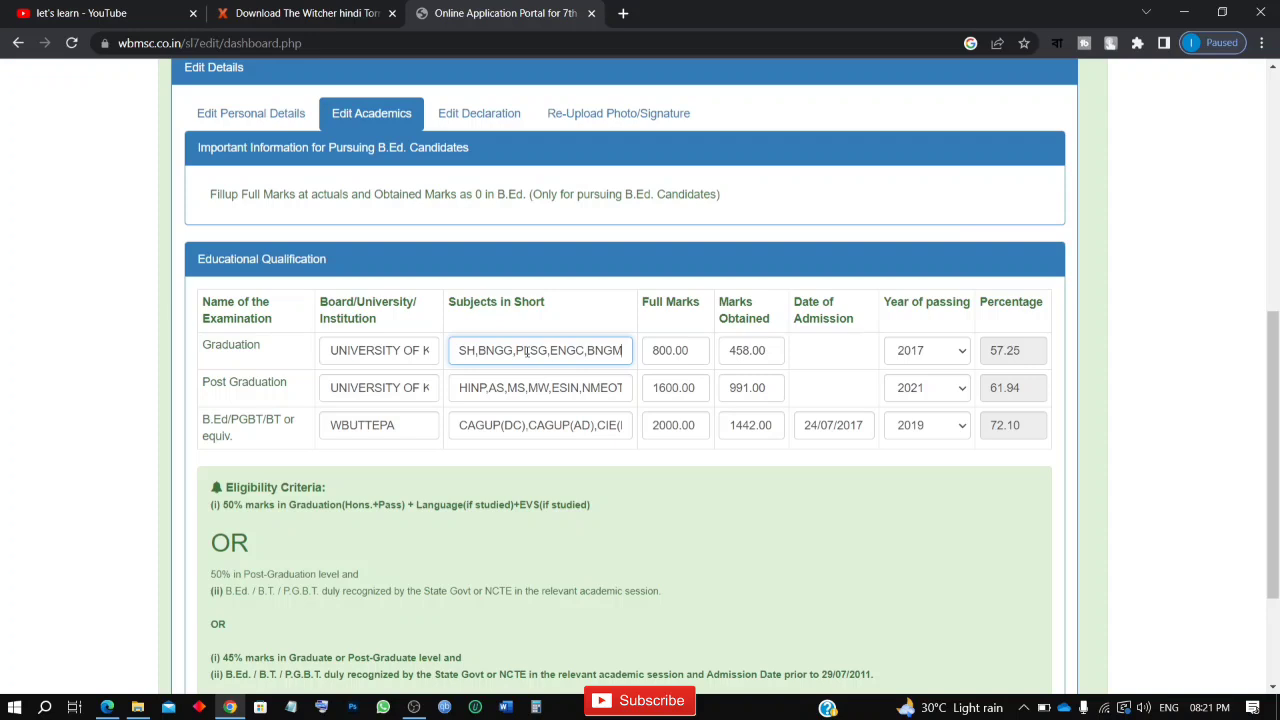
pyautogui.press('Left')
pyautogui.press('Left')
pyautogui.press('Left')
pyautogui.press('Left')
pyautogui.press('Left')
pyautogui.press('Left')
pyautogui.press('Left')
pyautogui.press('Left')
pyautogui.press('Left')
pyautogui.press('Left')
pyautogui.press('Left')
pyautogui.press('Left')
pyautogui.press('Left')
pyautogui.press('Left')
pyautogui.press('Left')
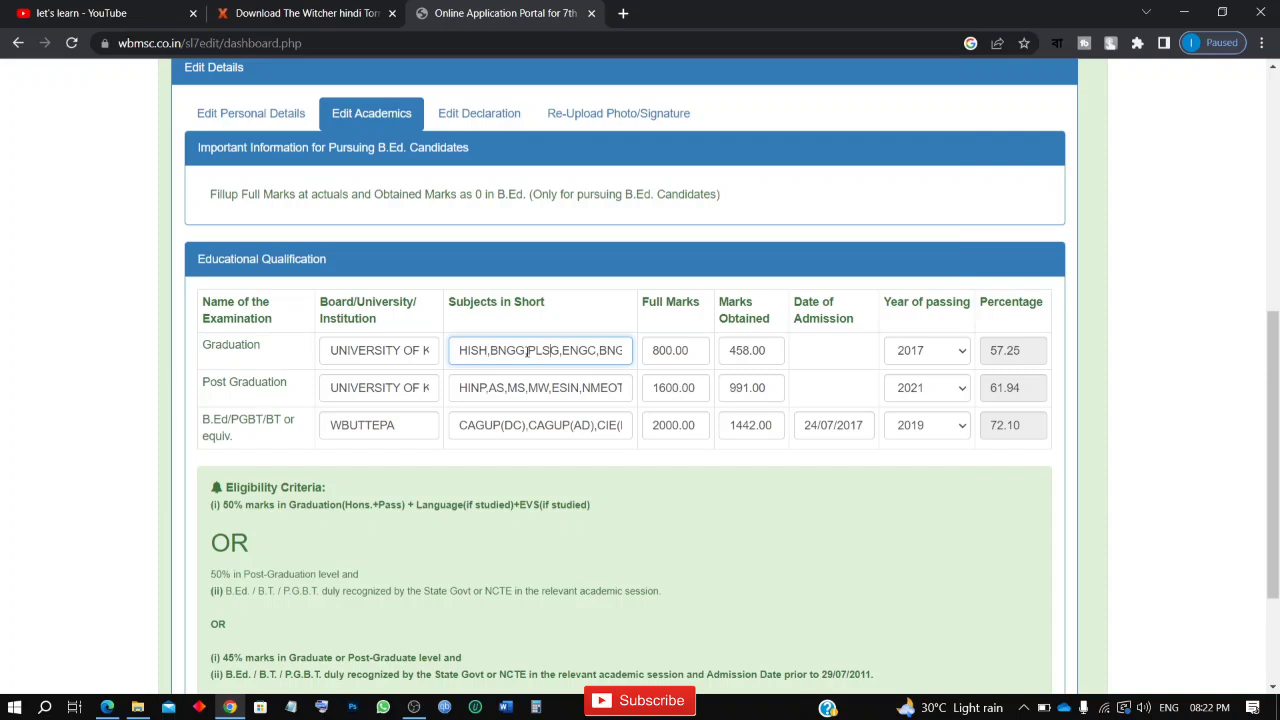
pyautogui.write('M')
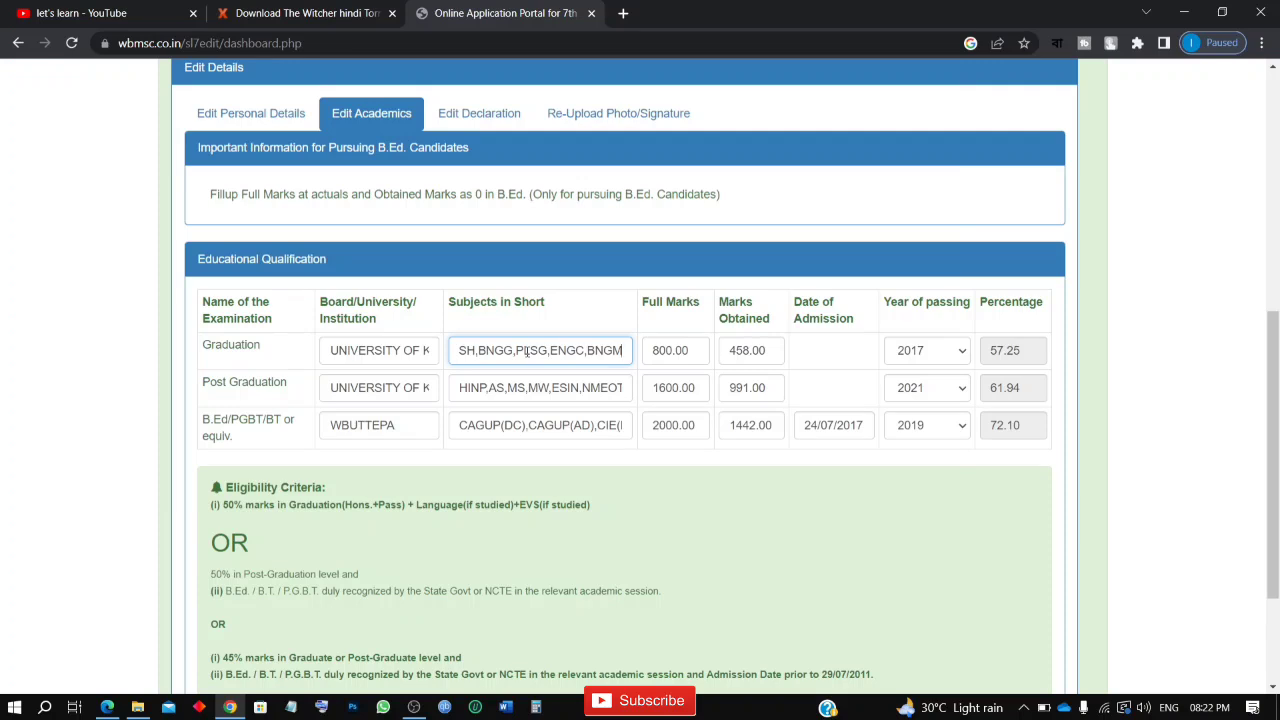
pyautogui.write(',')
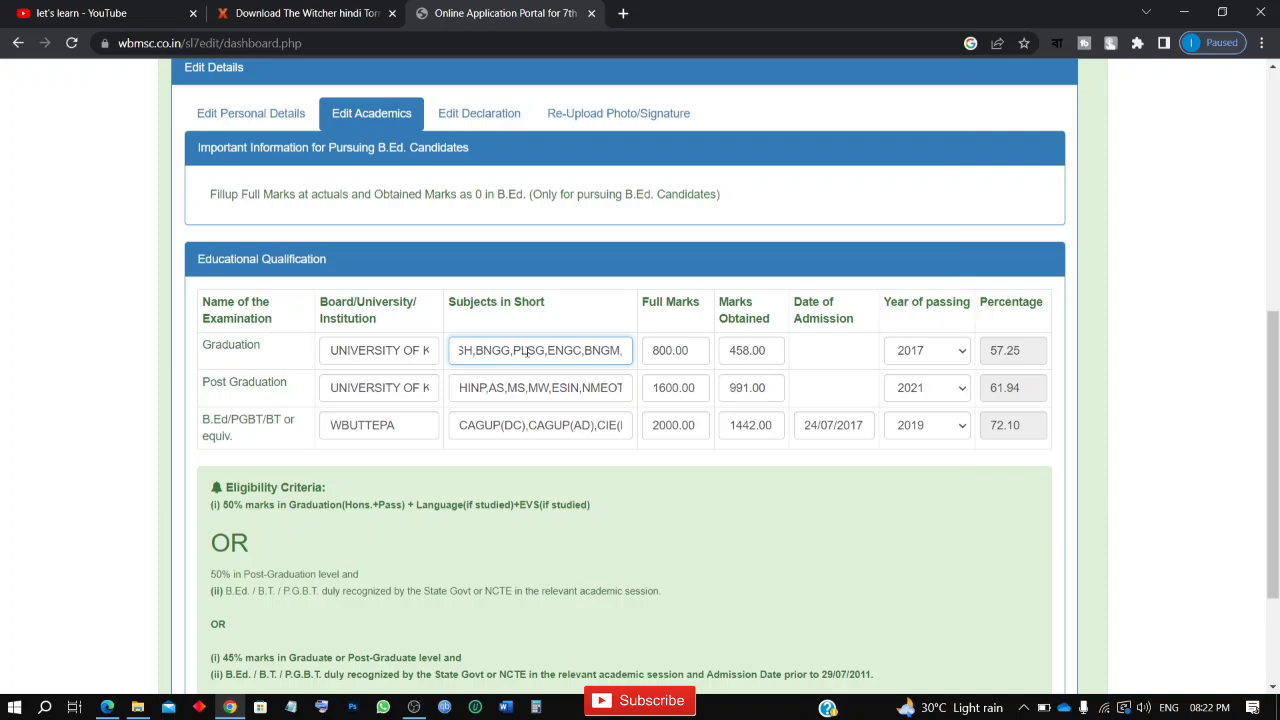
pyautogui.write('ENVS')
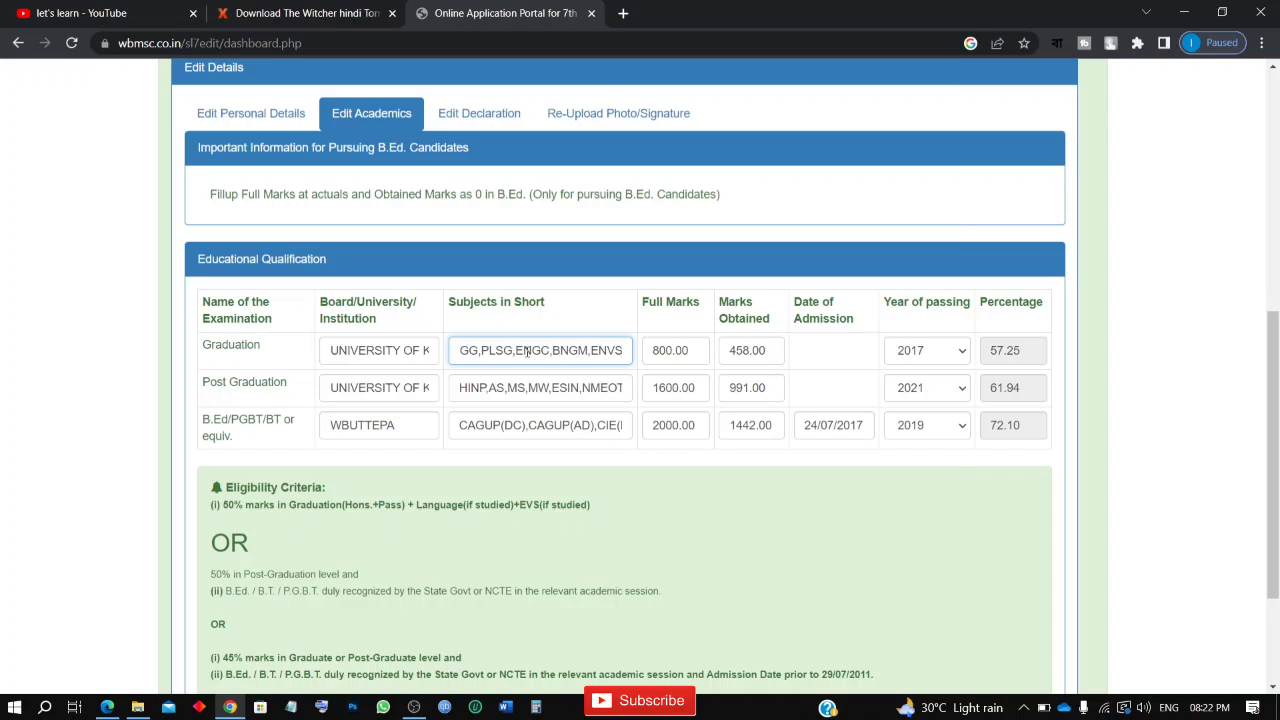
# Step: Set the full marks for Graduation to 1600
pyautogui.click(705, 352)
pyautogui.press('BackSpace')
pyautogui.press('BackSpace')
pyautogui.press('BackSpace')
pyautogui.press('BackSpace')
pyautogui.press('BackSpace')
pyautogui.press('BackSpace')
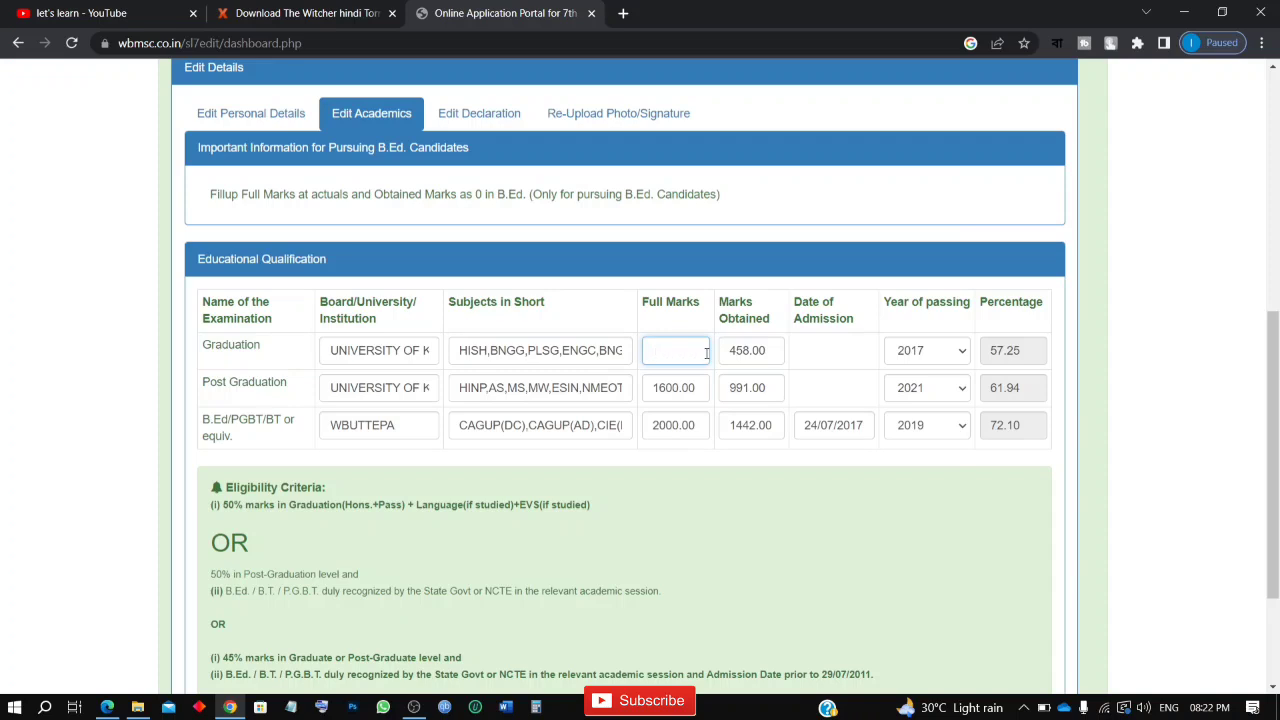
pyautogui.write('16')
pyautogui.write('00')
# Step: Set the marks obtained for Graduation to 838 and select 2017 as its year of passing
pyautogui.click(776, 352)
pyautogui.press('BackSpace')
pyautogui.press('BackSpace')
pyautogui.press('BackSpace')
pyautogui.press('BackSpace')
pyautogui.press('BackSpace')
pyautogui.press('BackSpace')
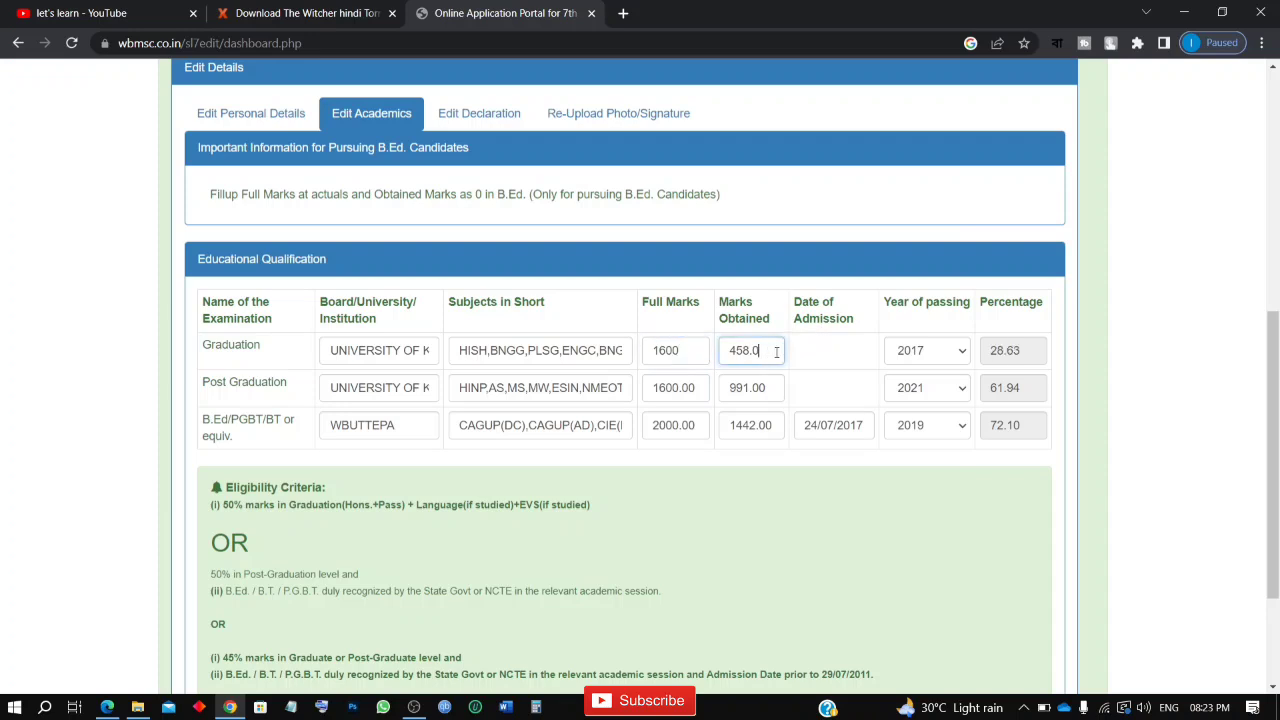
pyautogui.write('838')
pyautogui.click(922, 356)
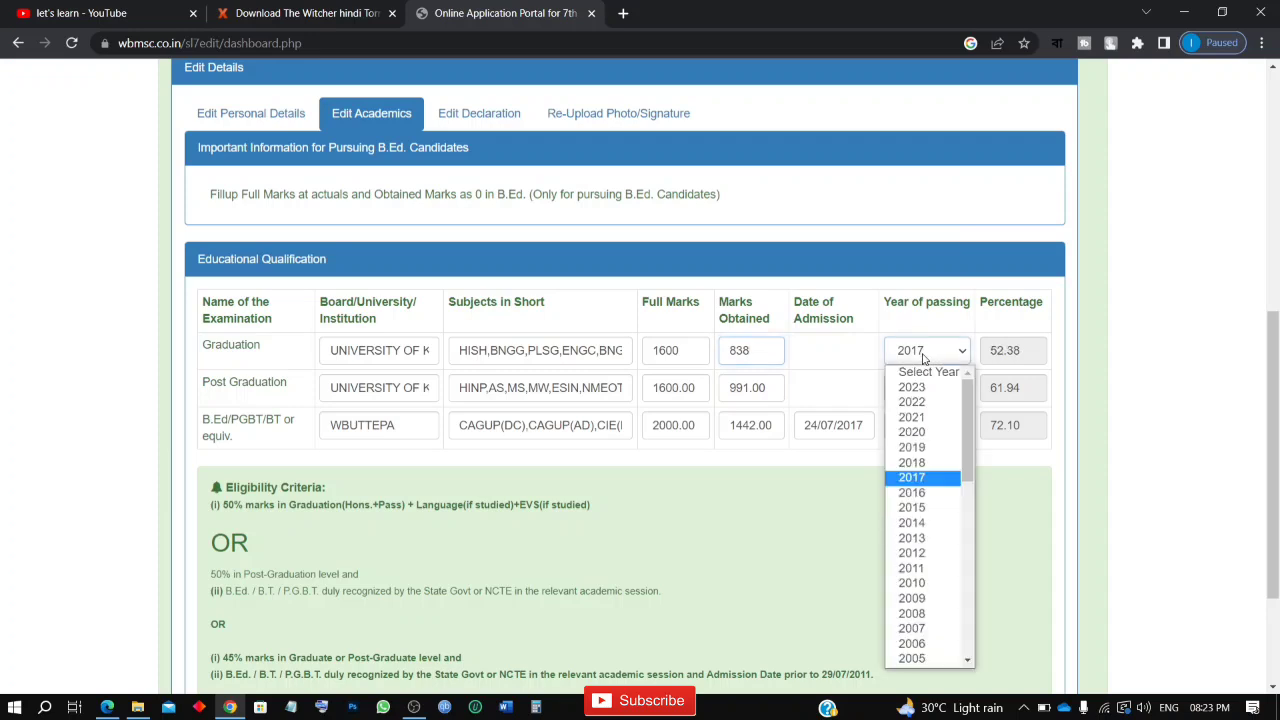
pyautogui.click(929, 478)
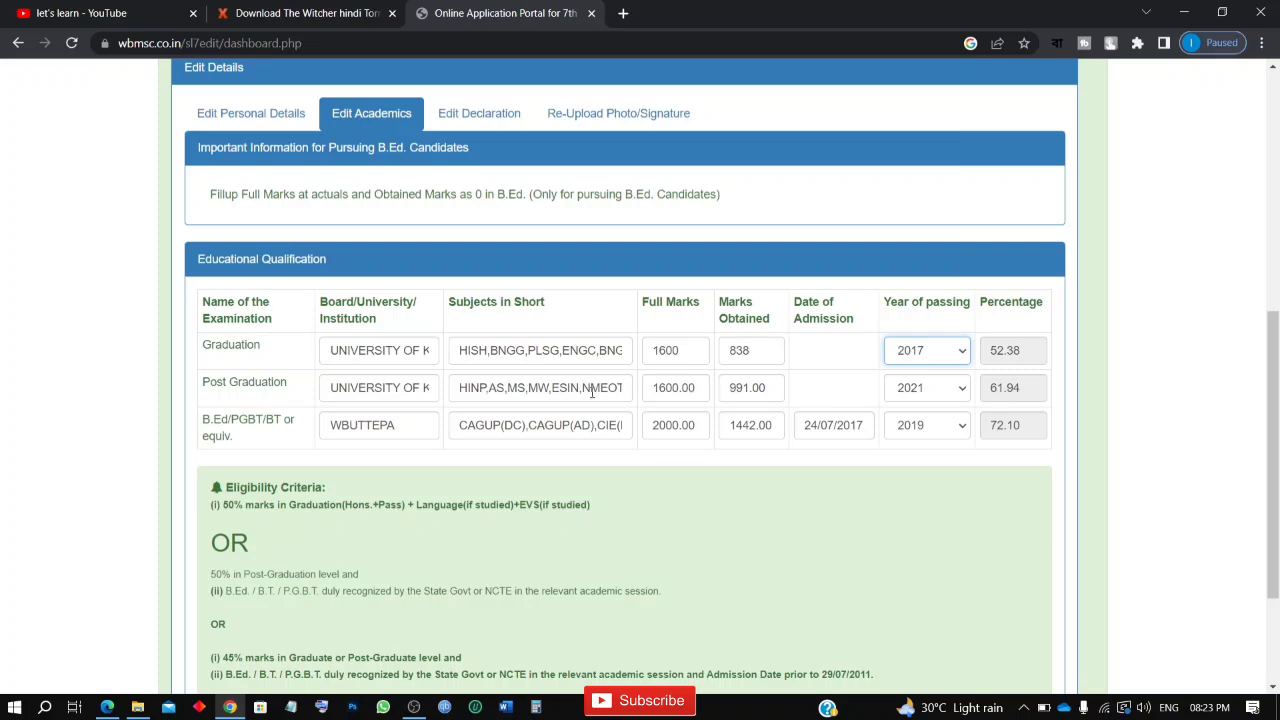
# Step: Check the Educational Qualification entries against the eligibility criteria listed below the table
pyautogui.scroll(-2, 591, 392)
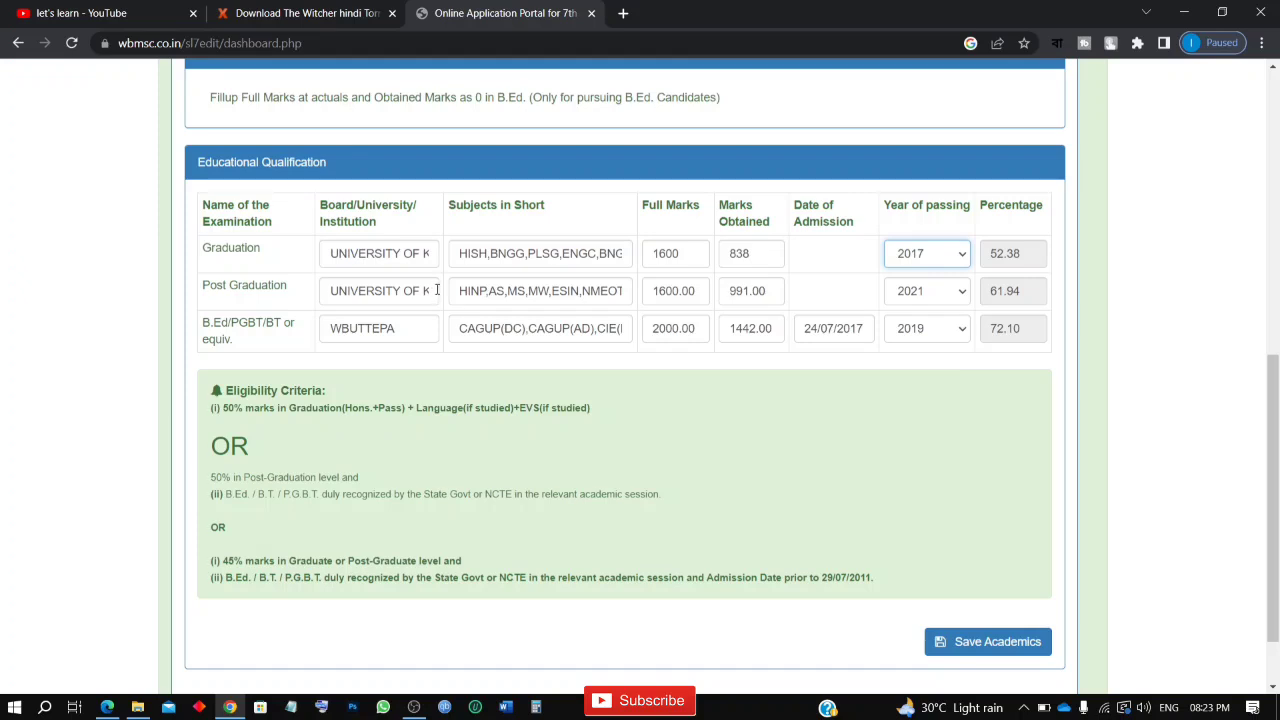
pyautogui.scroll(1, 412, 240)
pyautogui.scroll(-1, 410, 236)
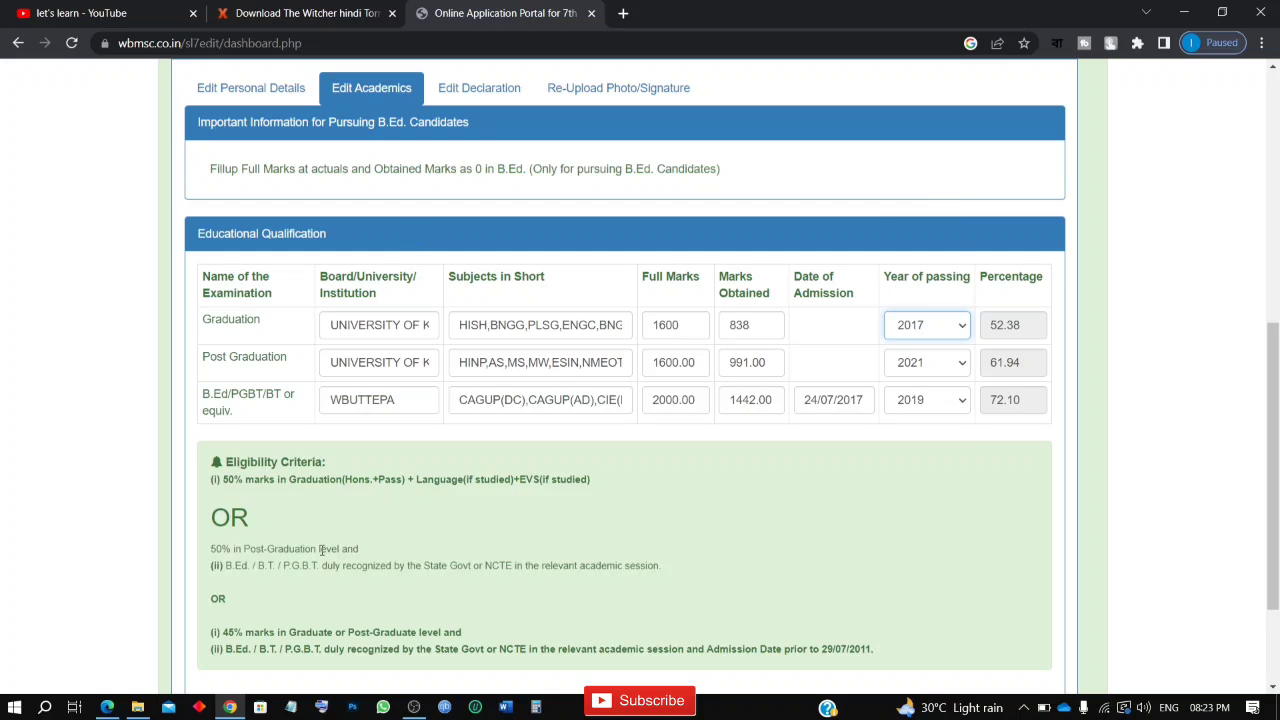
pyautogui.scroll(-1, 321, 549)
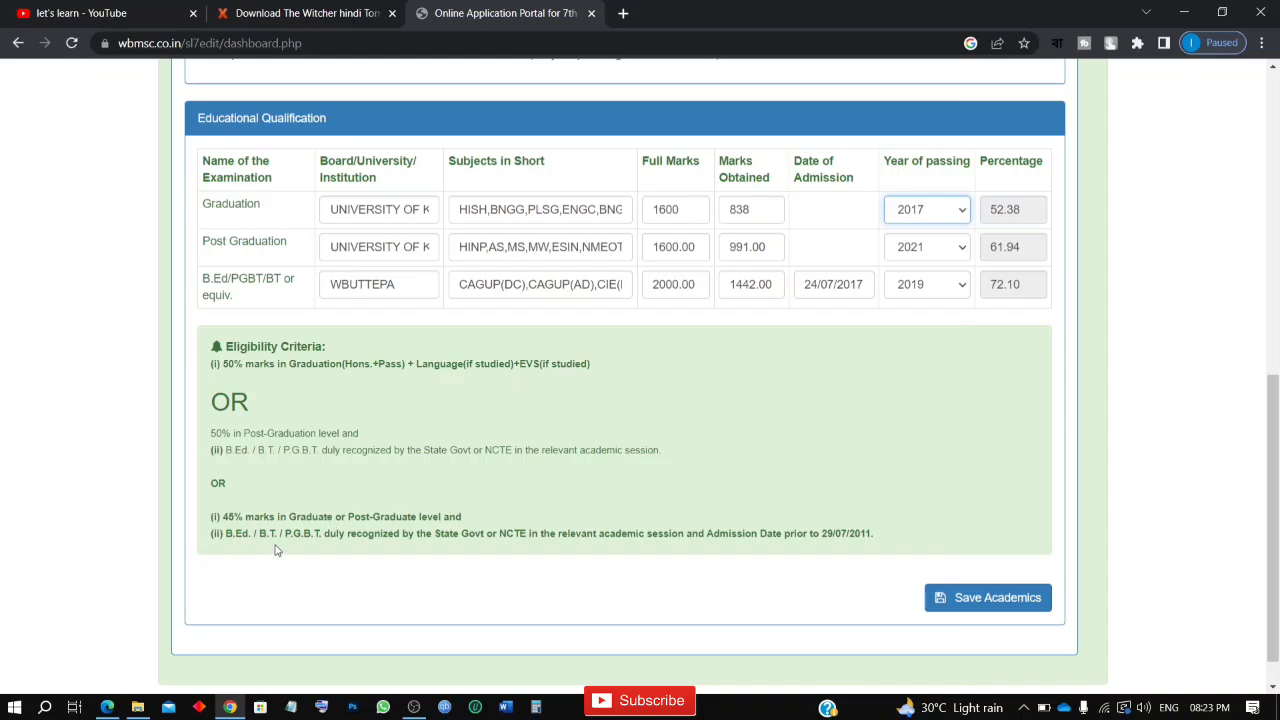
# Step: Save the edited academic qualification details
pyautogui.scroll(7, 733, 558)
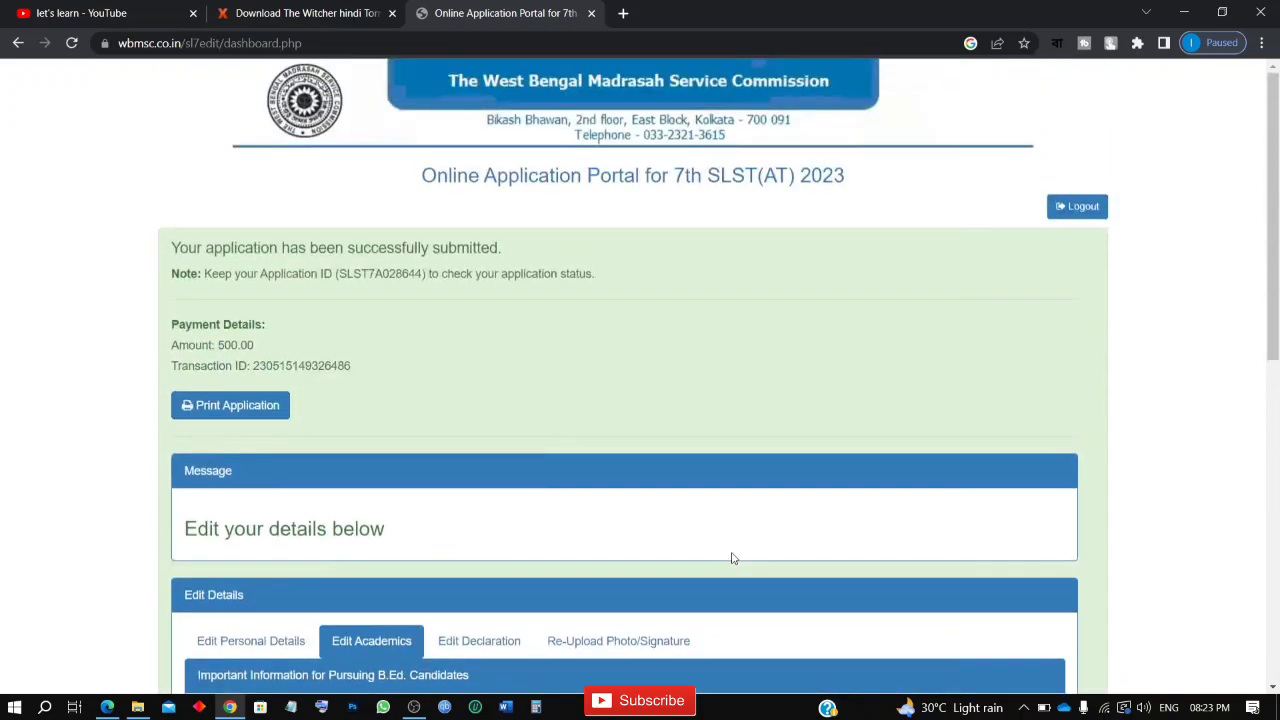
pyautogui.scroll(-5, 733, 558)
pyautogui.scroll(-2, 733, 558)
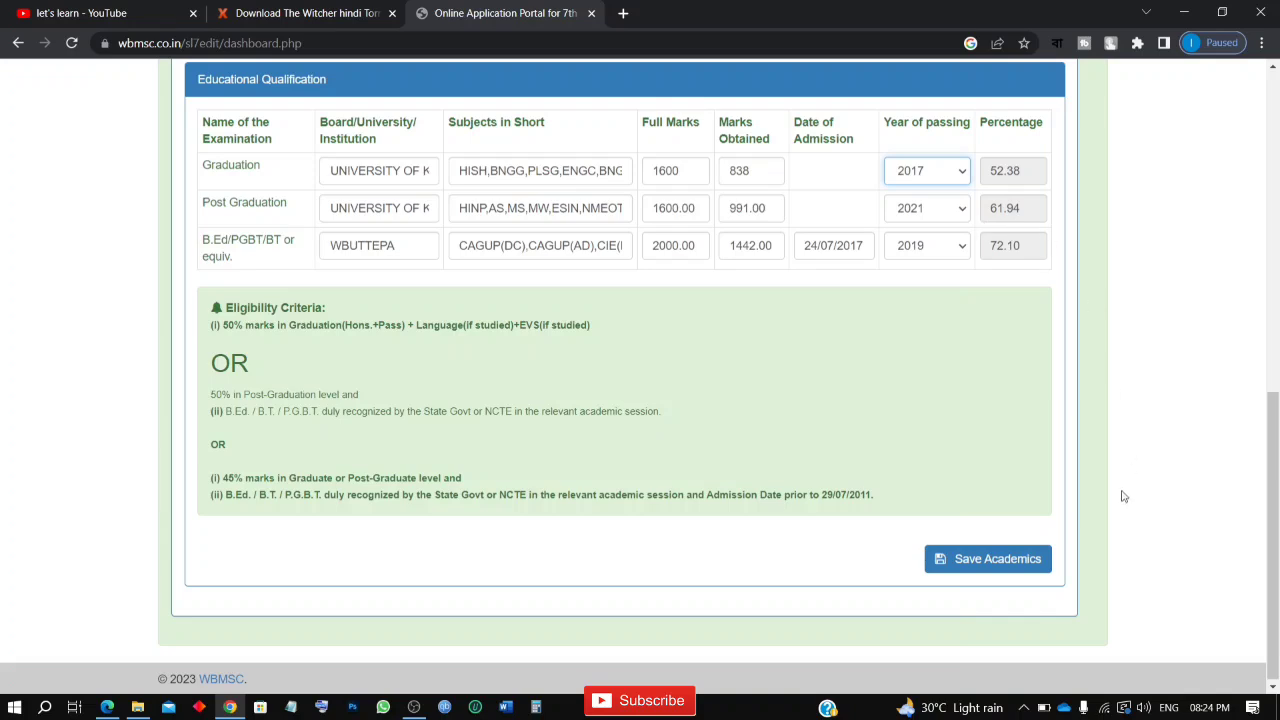
pyautogui.click(1021, 566)
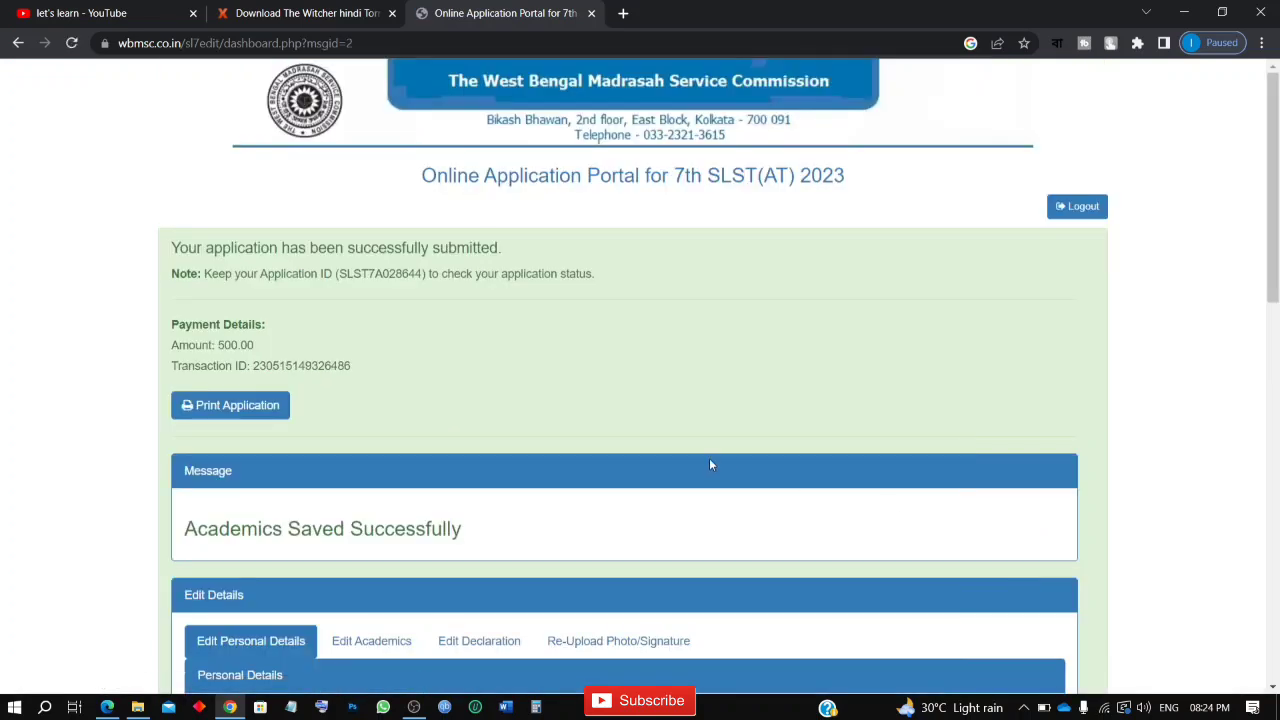
# Step: Reopen the academic details and check the saved Educational Qualification entries for all three examinations
pyautogui.scroll(-3, 711, 462)
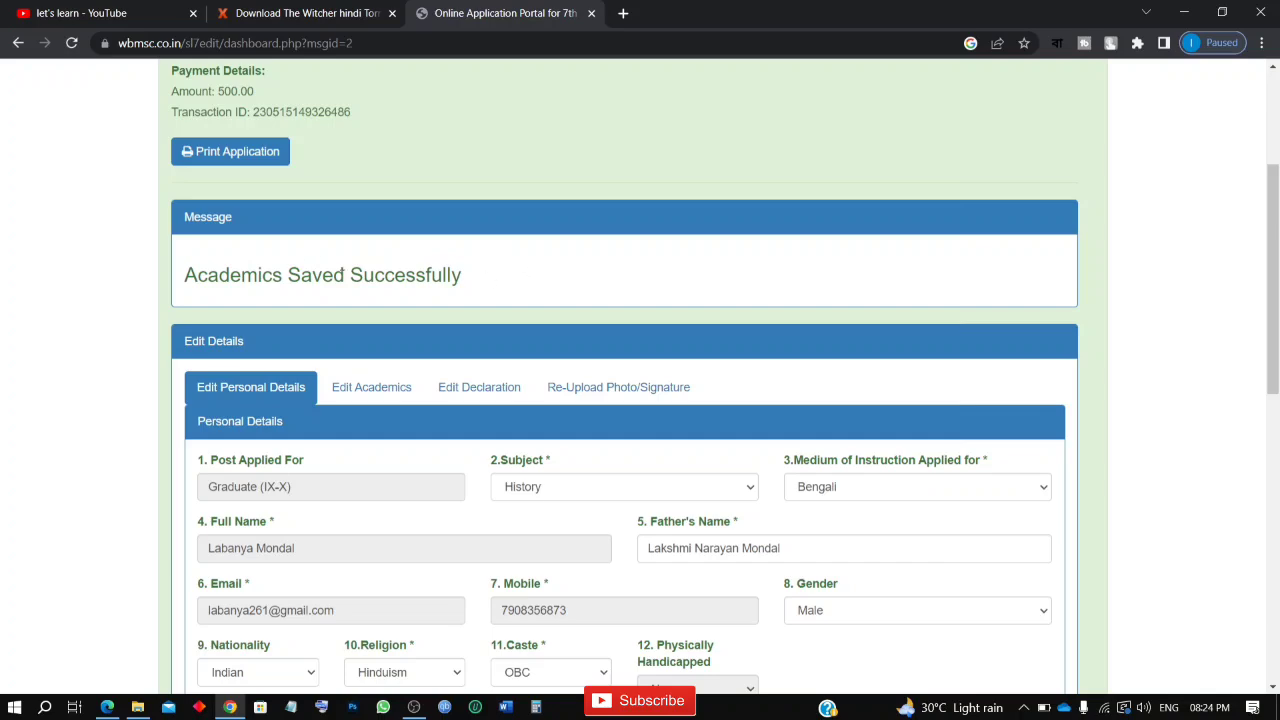
pyautogui.click(404, 387)
pyautogui.scroll(-3, 404, 387)
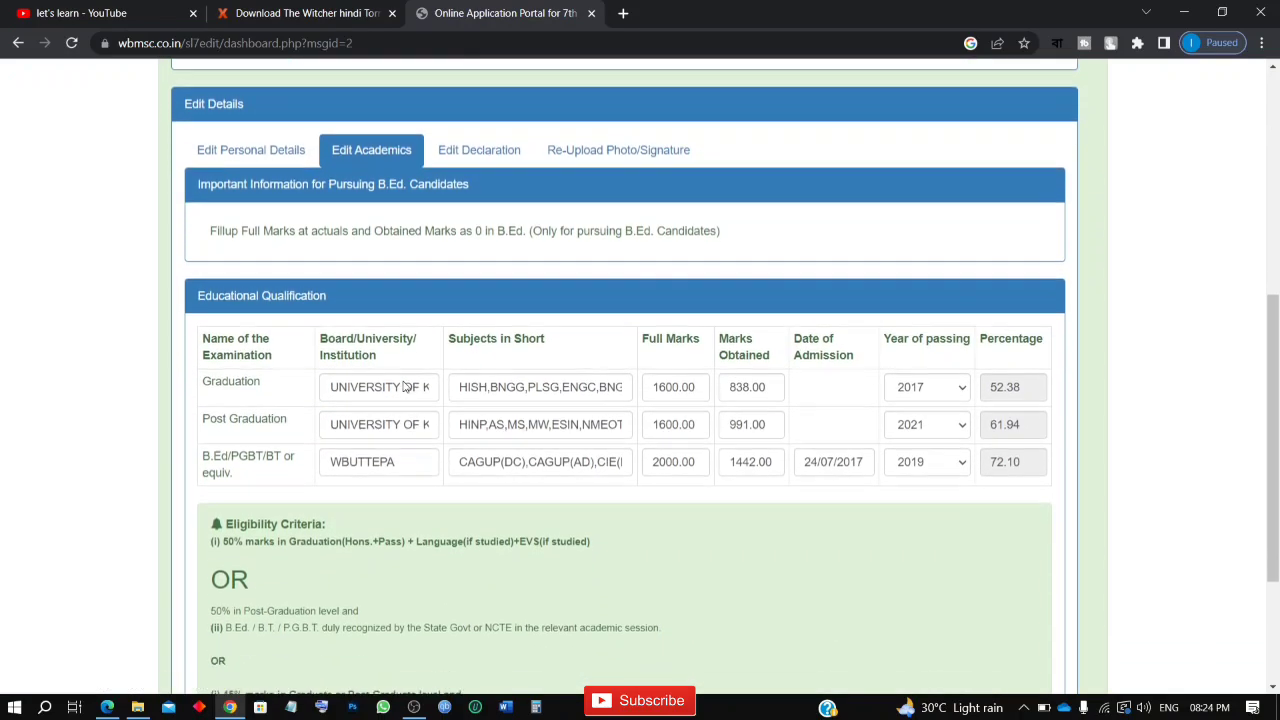
pyautogui.scroll(-2, 701, 354)
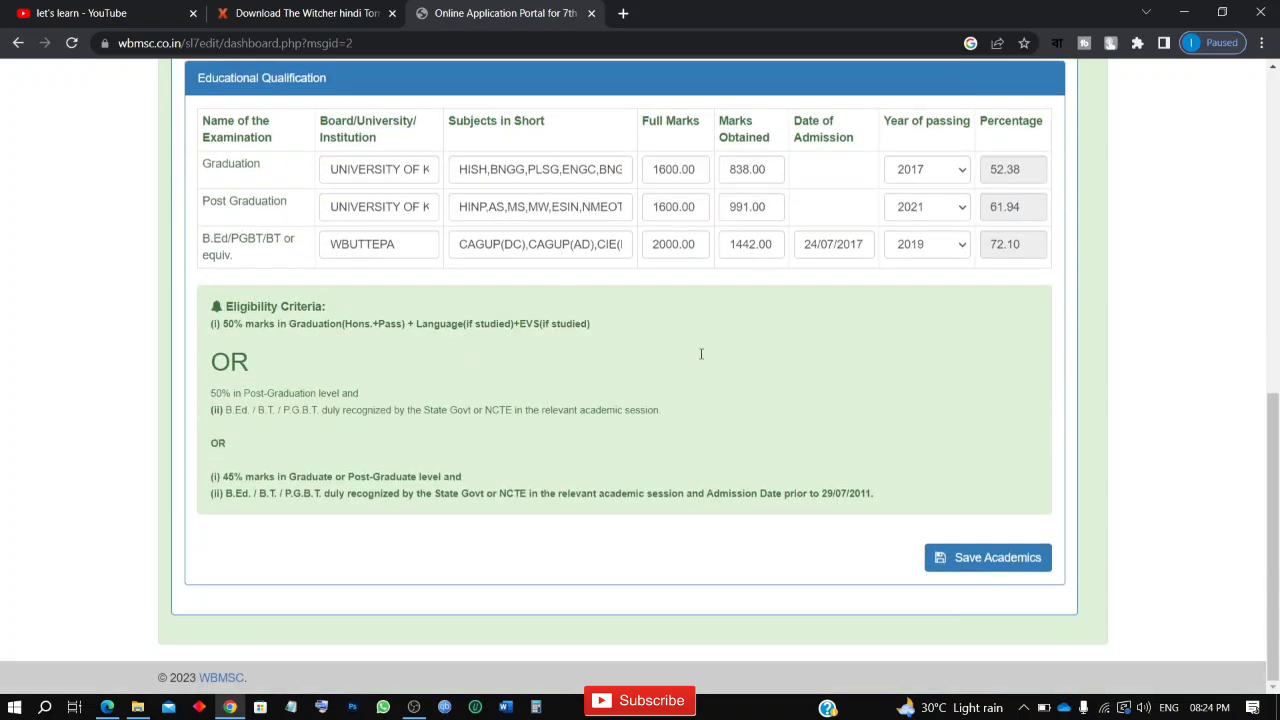
pyautogui.scroll(3, 701, 354)
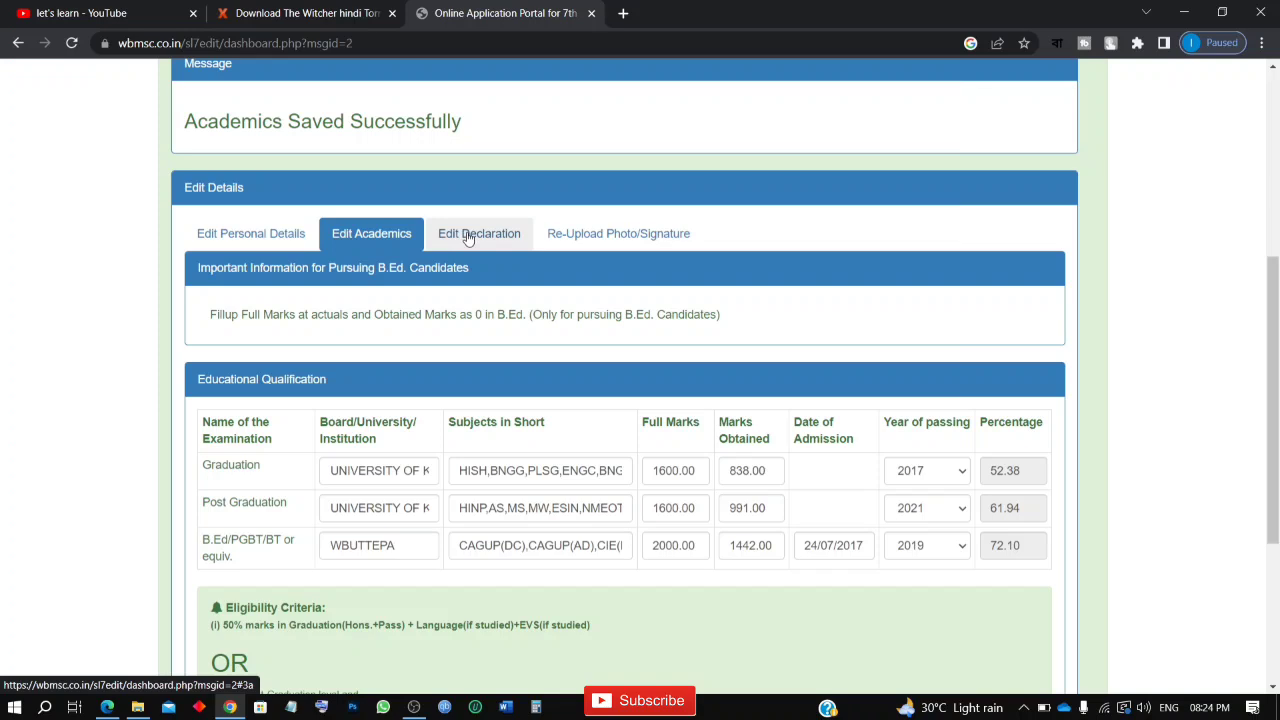
# Step: Review the declaration answers and the uploaded photo and signature in the application's edit sections
pyautogui.click(467, 239)
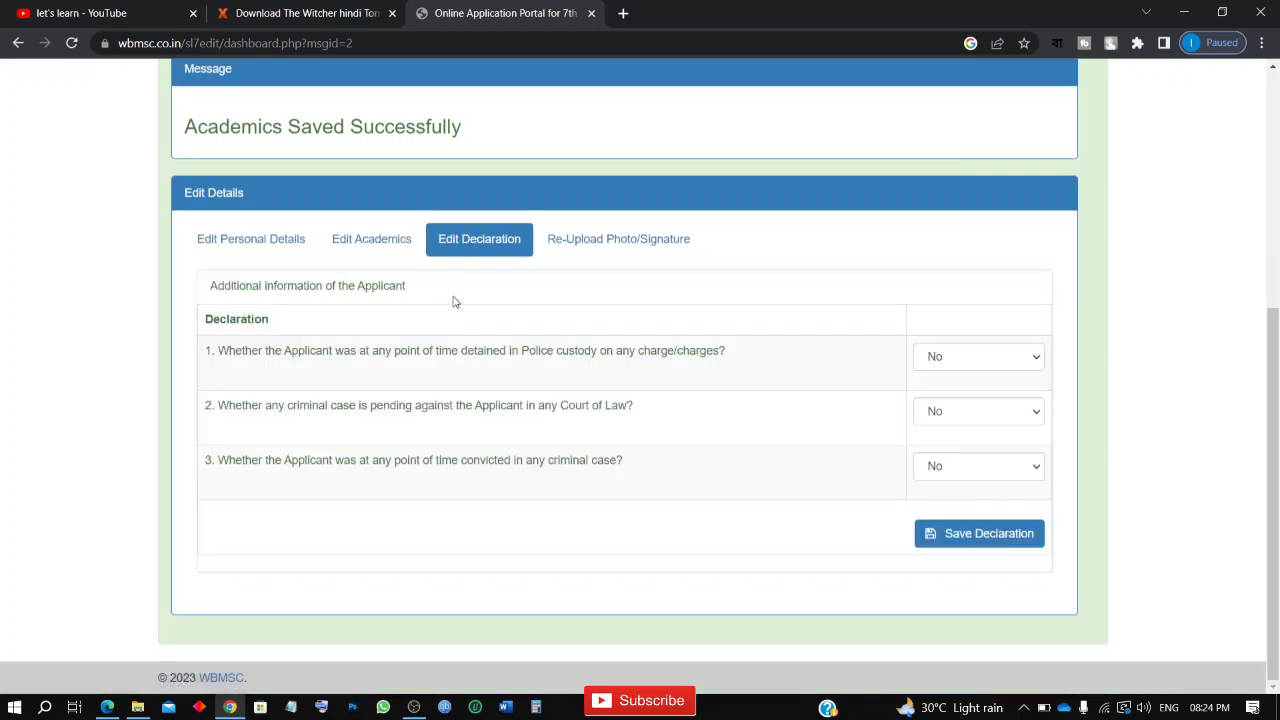
pyautogui.click(684, 248)
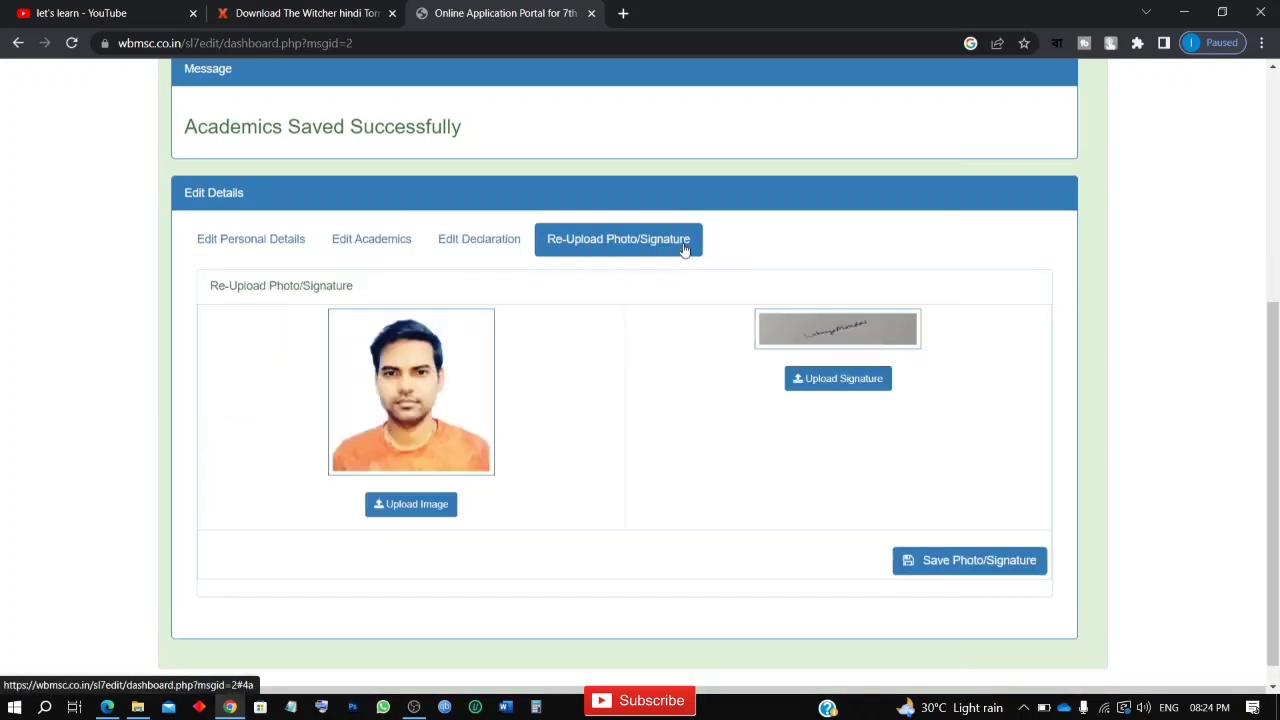
pyautogui.scroll(4, 684, 250)
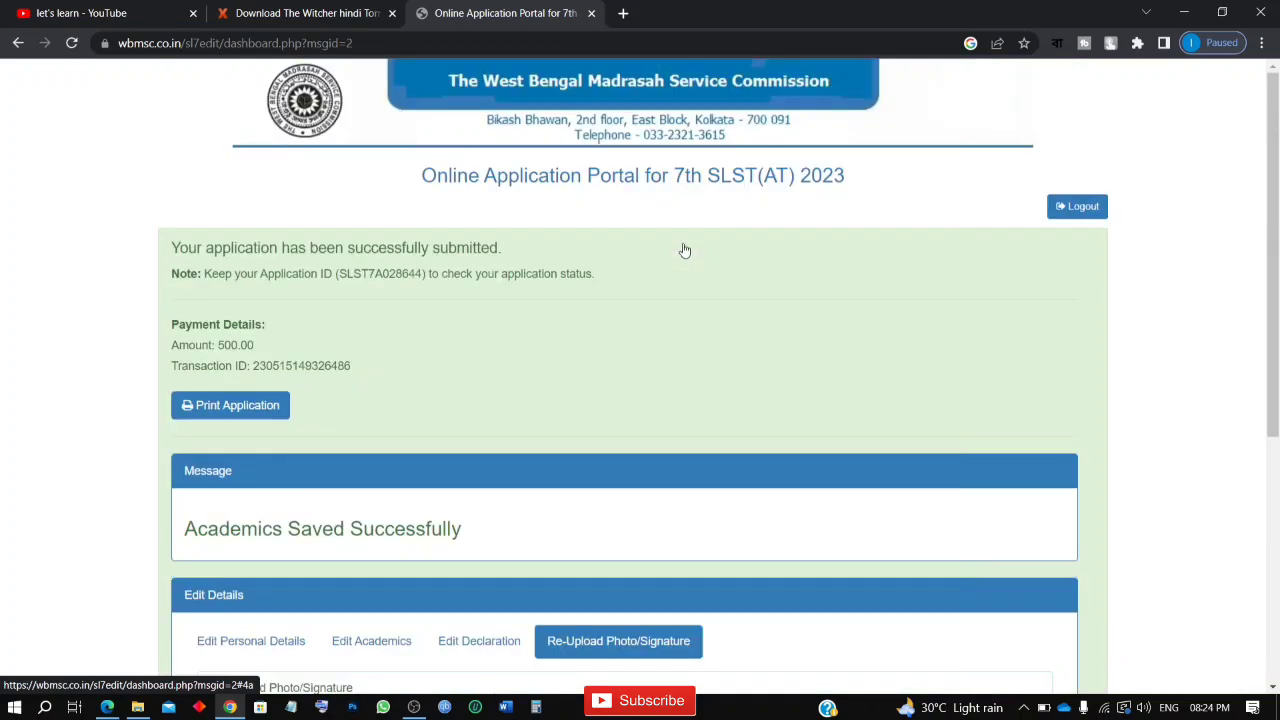
pyautogui.scroll(-3, 684, 250)
pyautogui.scroll(3, 684, 250)
pyautogui.scroll(-2, 684, 250)
pyautogui.scroll(-1, 684, 249)
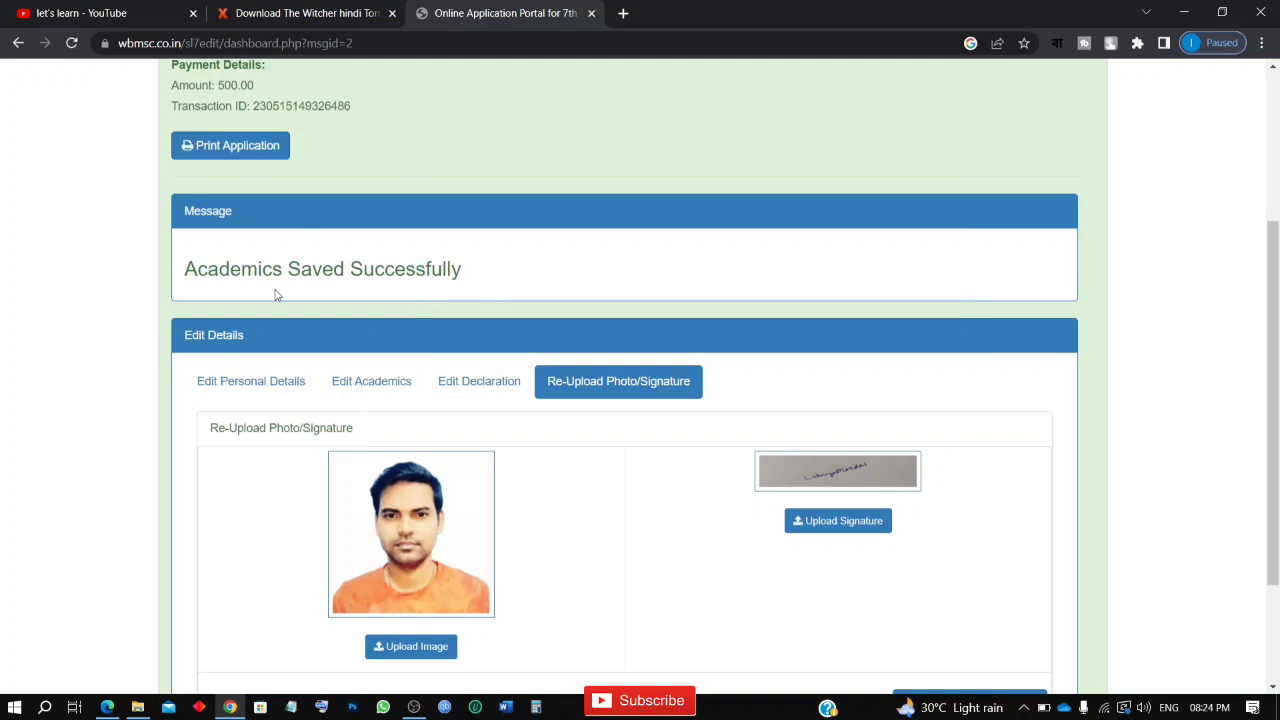
pyautogui.scroll(3, 277, 295)
pyautogui.scroll(-4, 277, 294)
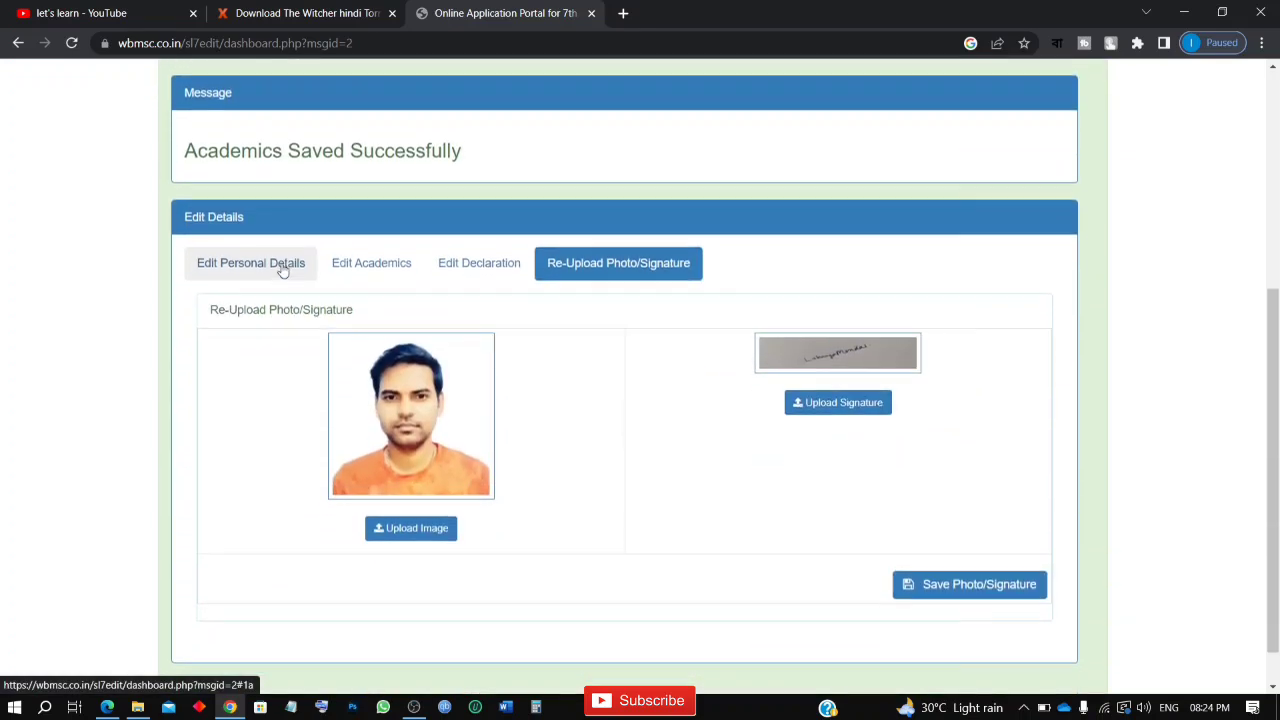
pyautogui.scroll(-1, 284, 272)
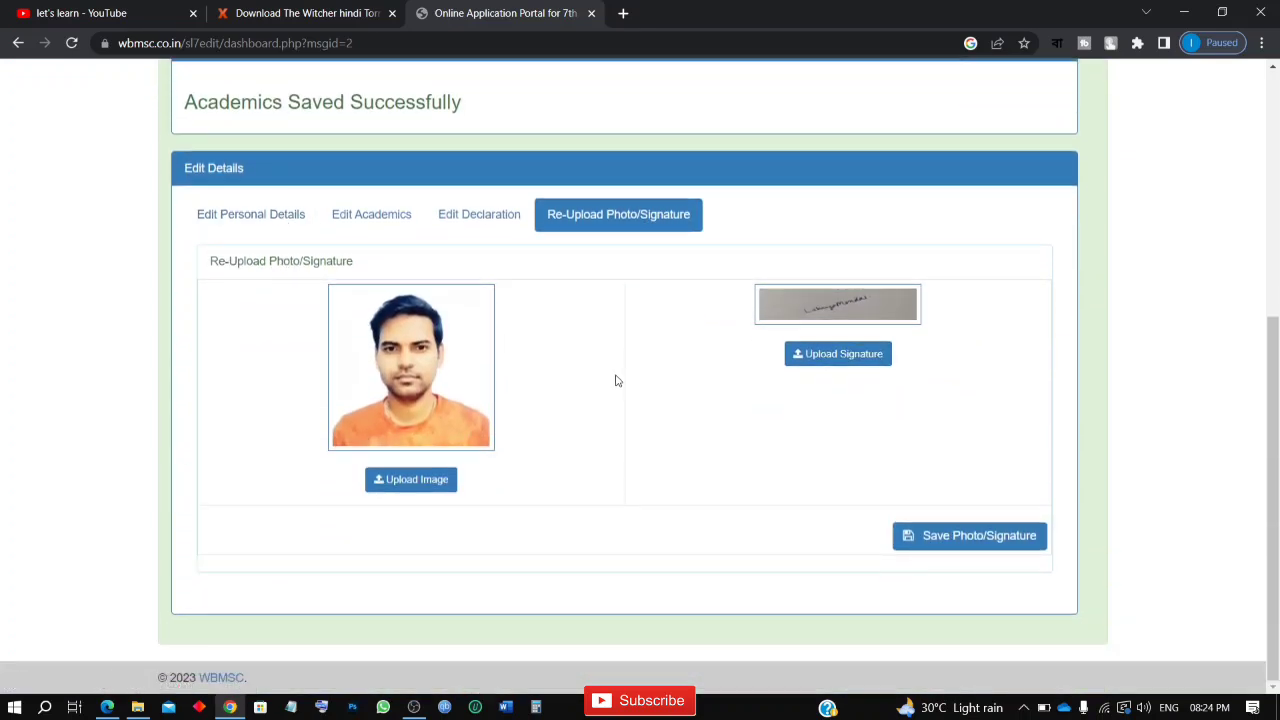
pyautogui.scroll(4, 406, 542)
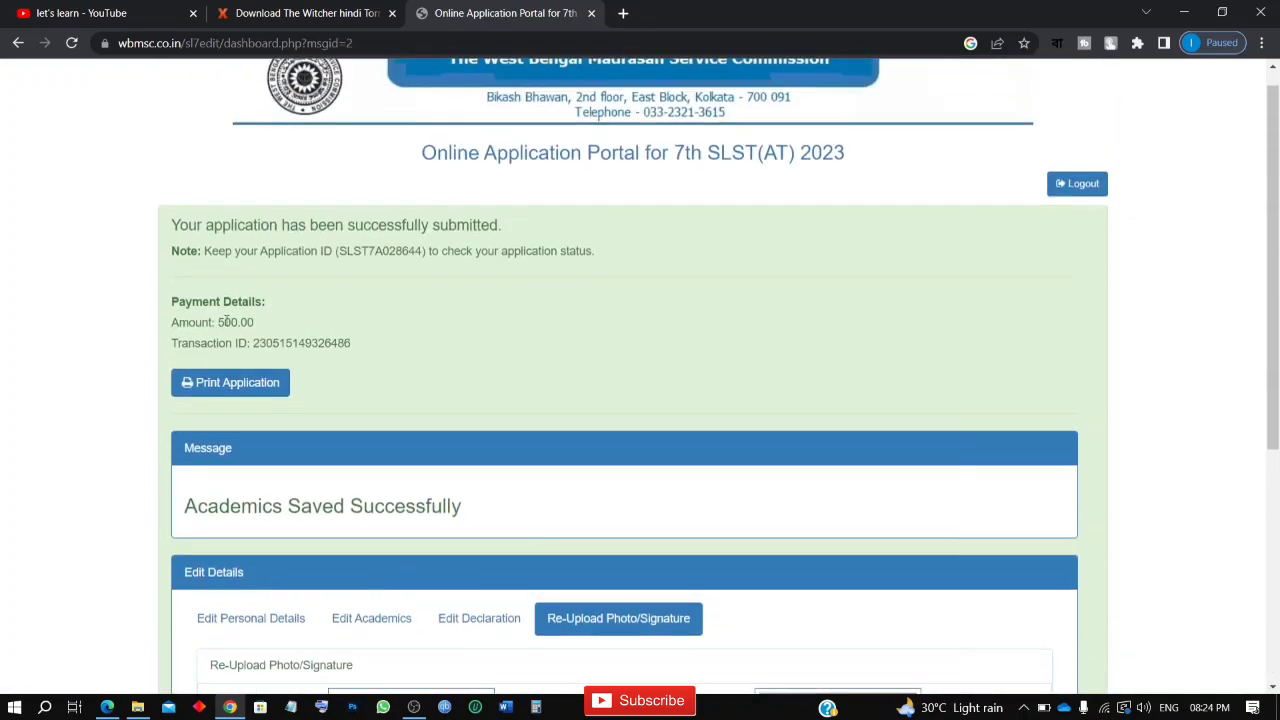
pyautogui.scroll(-4, 251, 478)
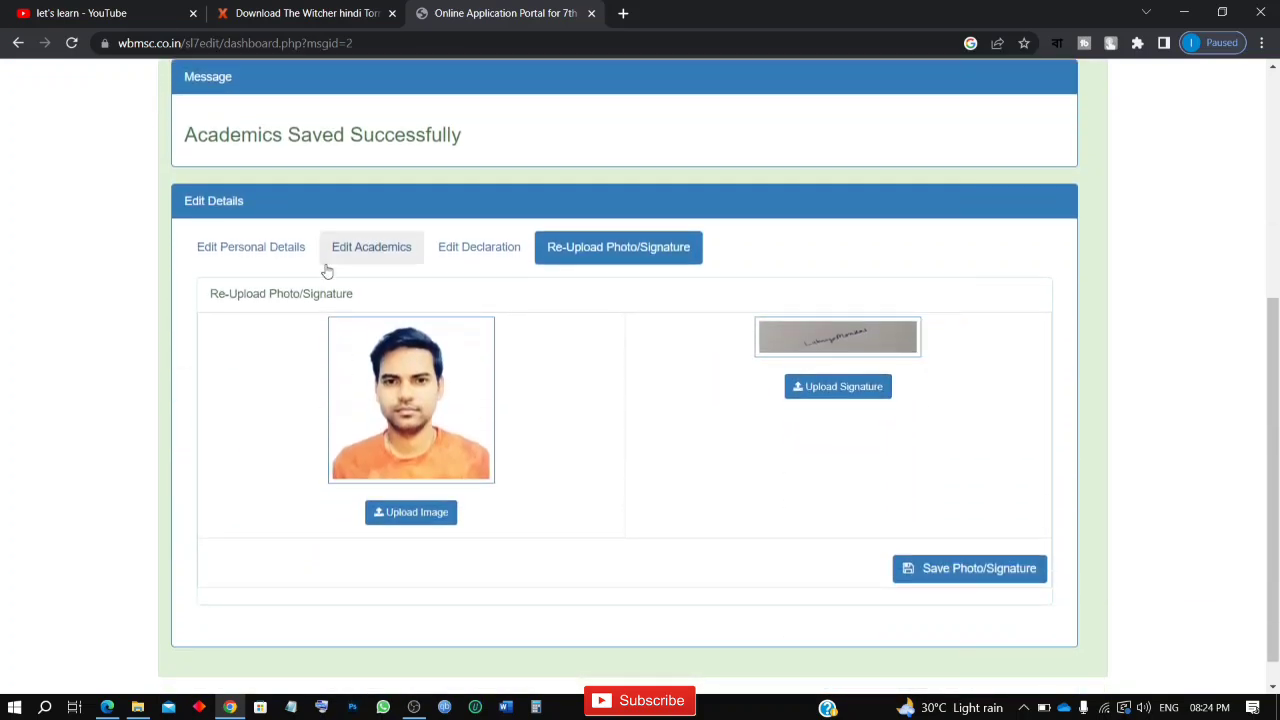
# Step: Go back to the academic details and read through the full list of Post Graduation subjects
pyautogui.click(360, 250)
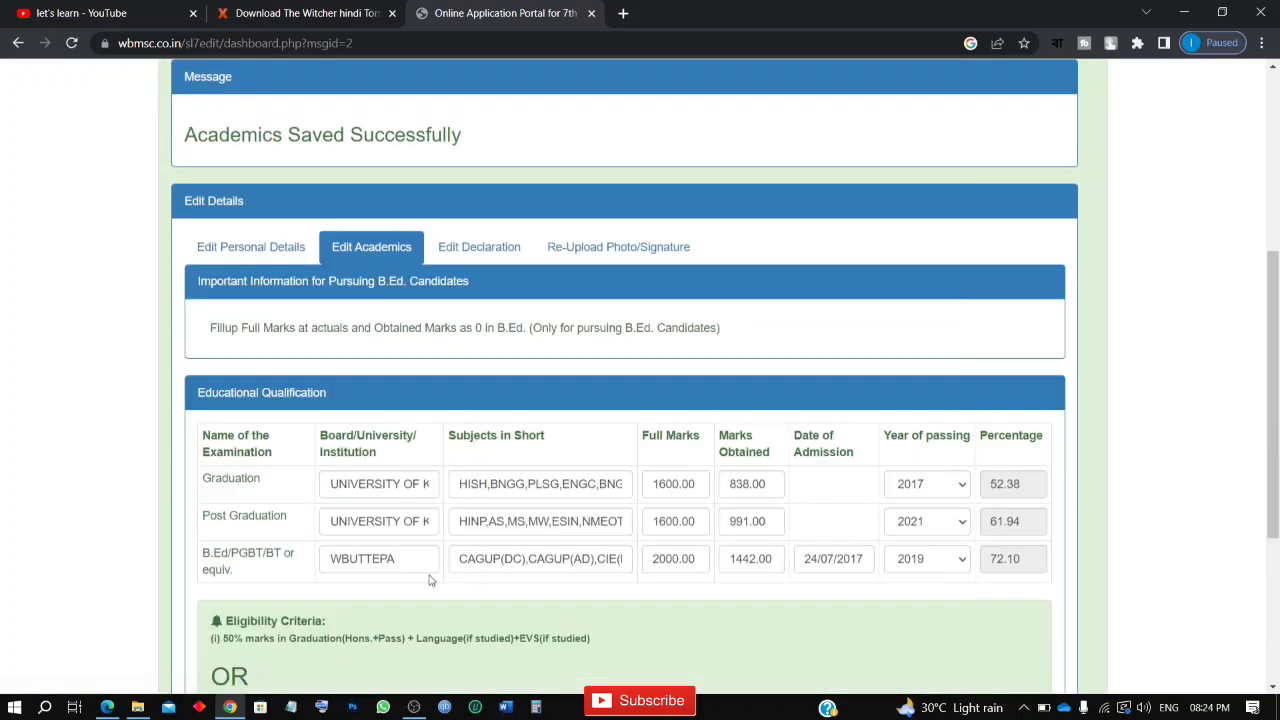
pyautogui.click(544, 533)
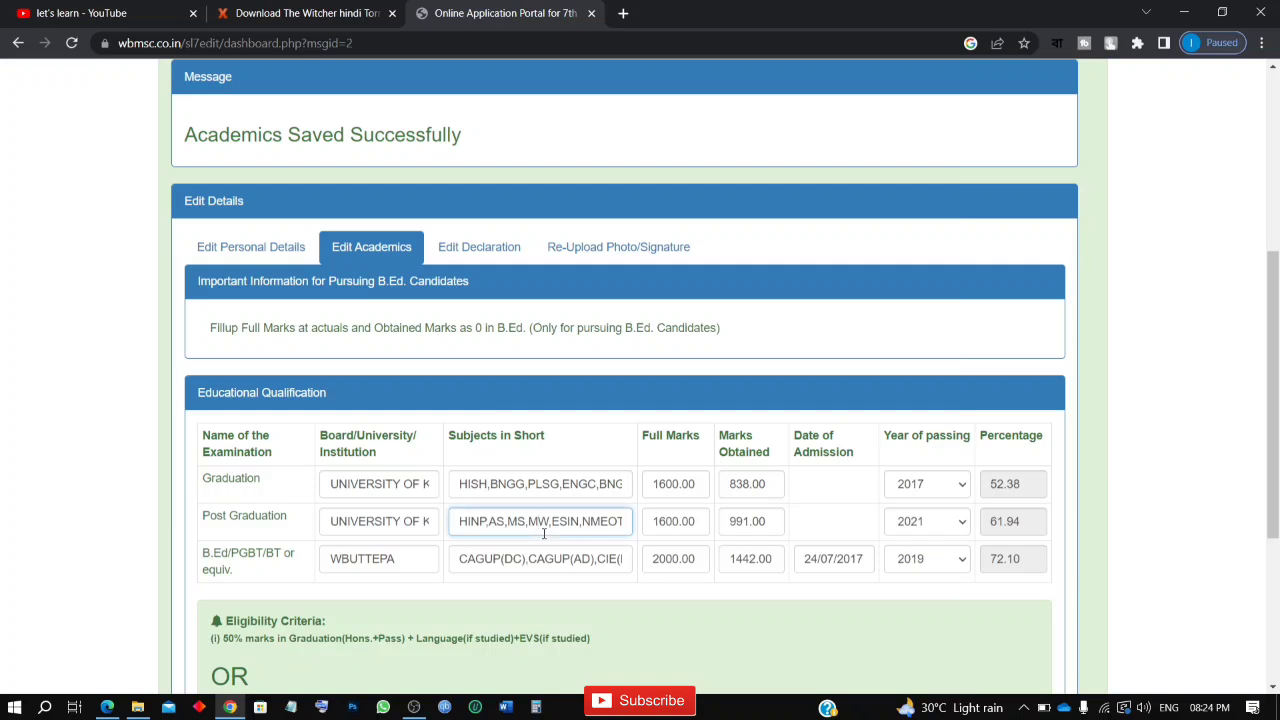
pyautogui.press('Right')
pyautogui.press('Right')
pyautogui.press('Right')
pyautogui.press('Right')
pyautogui.press('Right')
pyautogui.press('Right')
pyautogui.press('Right')
pyautogui.press('Right')
pyautogui.press('Right')
pyautogui.press('Right')
pyautogui.press('Right')
pyautogui.press('Right')
pyautogui.press('Right')
pyautogui.press('Right')
pyautogui.press('Right')
pyautogui.press('Right')
pyautogui.press('Right')
pyautogui.press('Right')
pyautogui.press('Right')
pyautogui.press('Right')
pyautogui.press('Right')
pyautogui.press('Right')
pyautogui.press('Right')
pyautogui.press('Right')
pyautogui.press('Right')
pyautogui.press('Right')
pyautogui.press('Right')
pyautogui.press('Right')
pyautogui.press('Right')
pyautogui.press('Right')
pyautogui.press('Right')
pyautogui.press('Right')
pyautogui.press('Right')
pyautogui.press('Right')
pyautogui.press('Right')
pyautogui.press('Right')
pyautogui.press('Right')
pyautogui.press('Right')
pyautogui.press('Right')
pyautogui.press('Right')
pyautogui.press('Right')
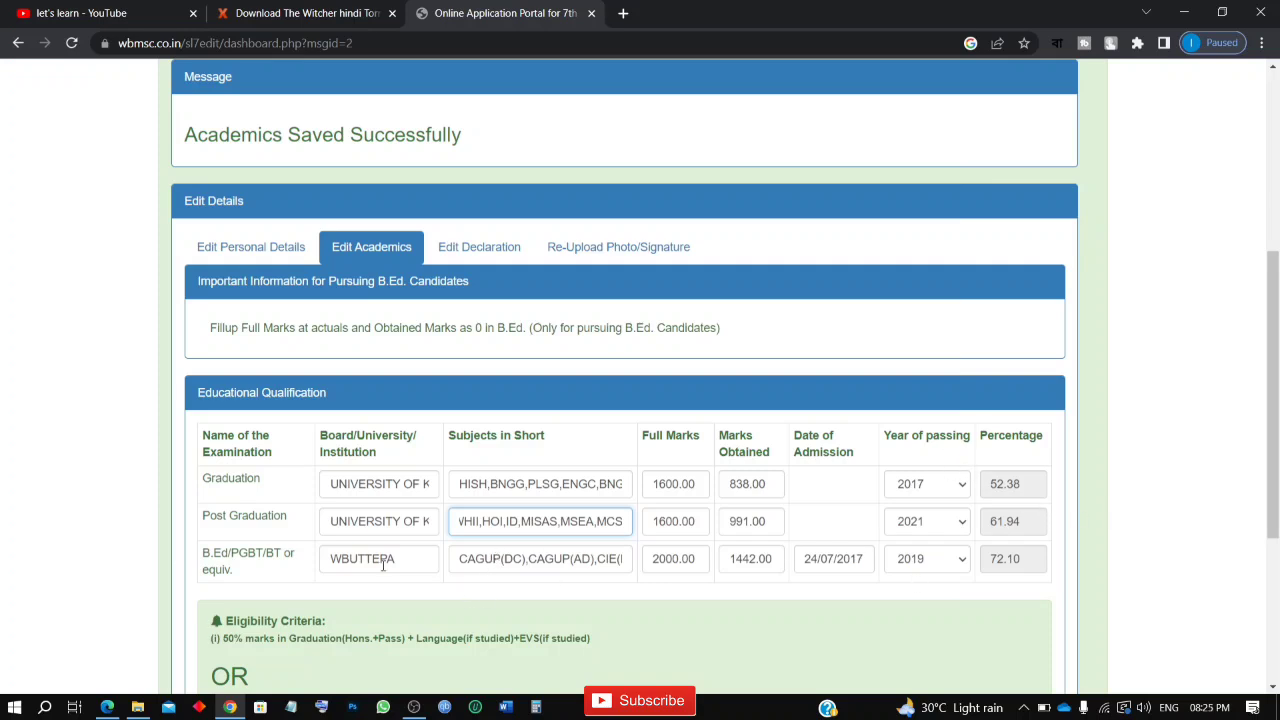
# Step: Read along the subject abbreviations entered for the B.Ed/PGBT/BT qualification
pyautogui.click(481, 558)
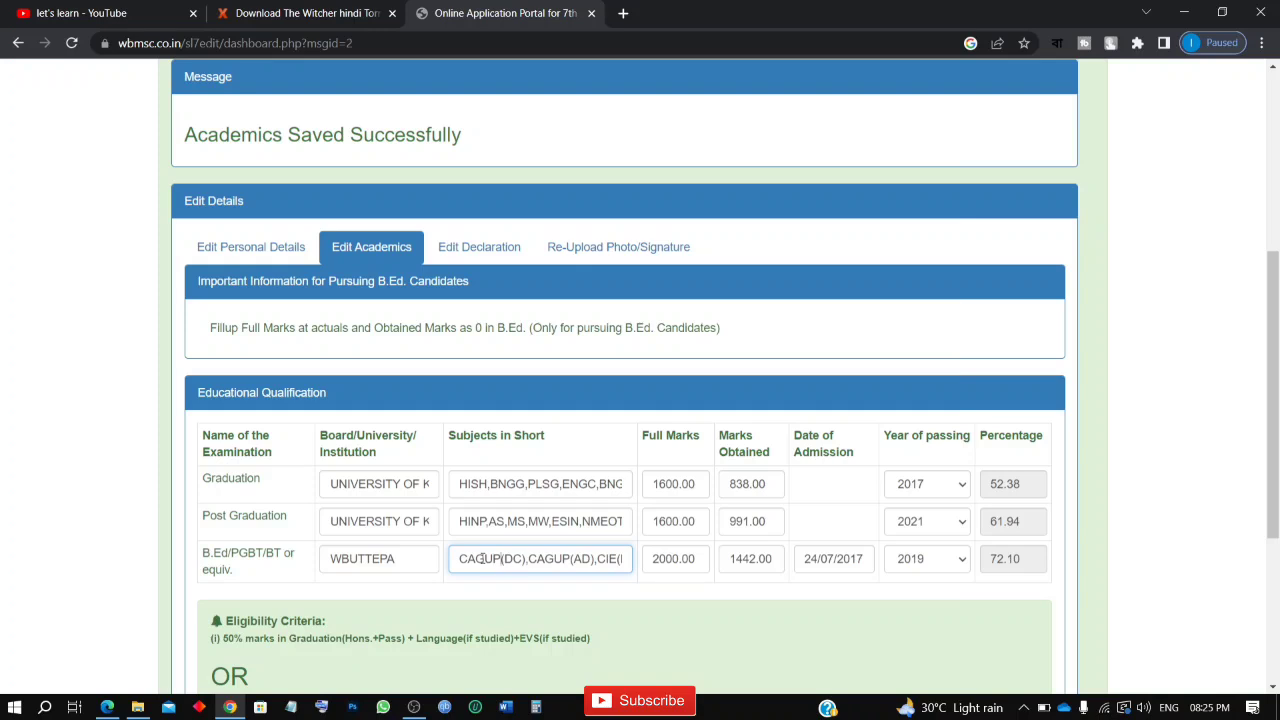
pyautogui.press('Right')
pyautogui.press('Right')
pyautogui.press('Right')
pyautogui.press('Right')
pyautogui.press('Right')
pyautogui.press('Right')
pyautogui.press('Right')
pyautogui.press('Right')
pyautogui.press('Right')
pyautogui.press('Right')
pyautogui.press('Right')
pyautogui.press('Right')
pyautogui.press('Right')
pyautogui.press('Right')
pyautogui.press('Right')
pyautogui.press('Right')
pyautogui.press('Right')
pyautogui.press('Right')
pyautogui.press('Right')
pyautogui.press('Right')
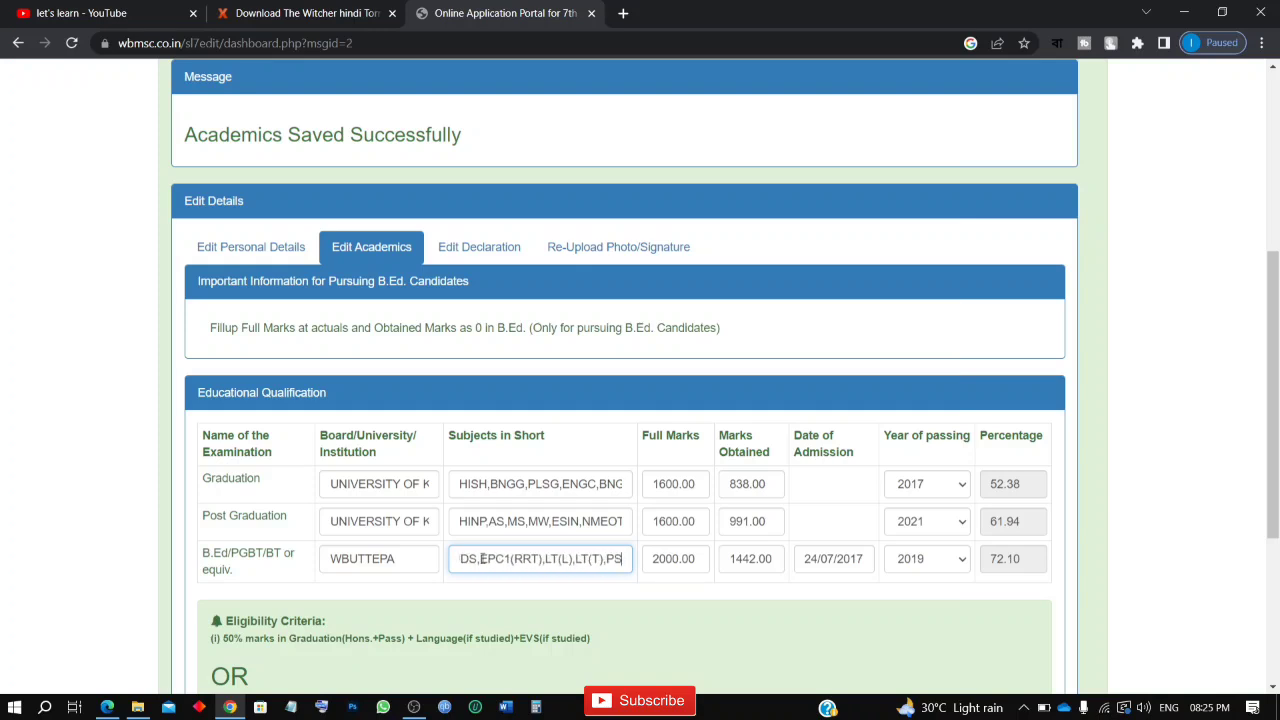
pyautogui.press('Right')
pyautogui.press('Right')
pyautogui.press('Right')
pyautogui.press('Right')
pyautogui.press('Right')
pyautogui.press('Right')
pyautogui.press('Right')
pyautogui.press('Right')
pyautogui.press('Right')
pyautogui.press('Right')
pyautogui.press('Right')
pyautogui.press('Right')
pyautogui.press('Right')
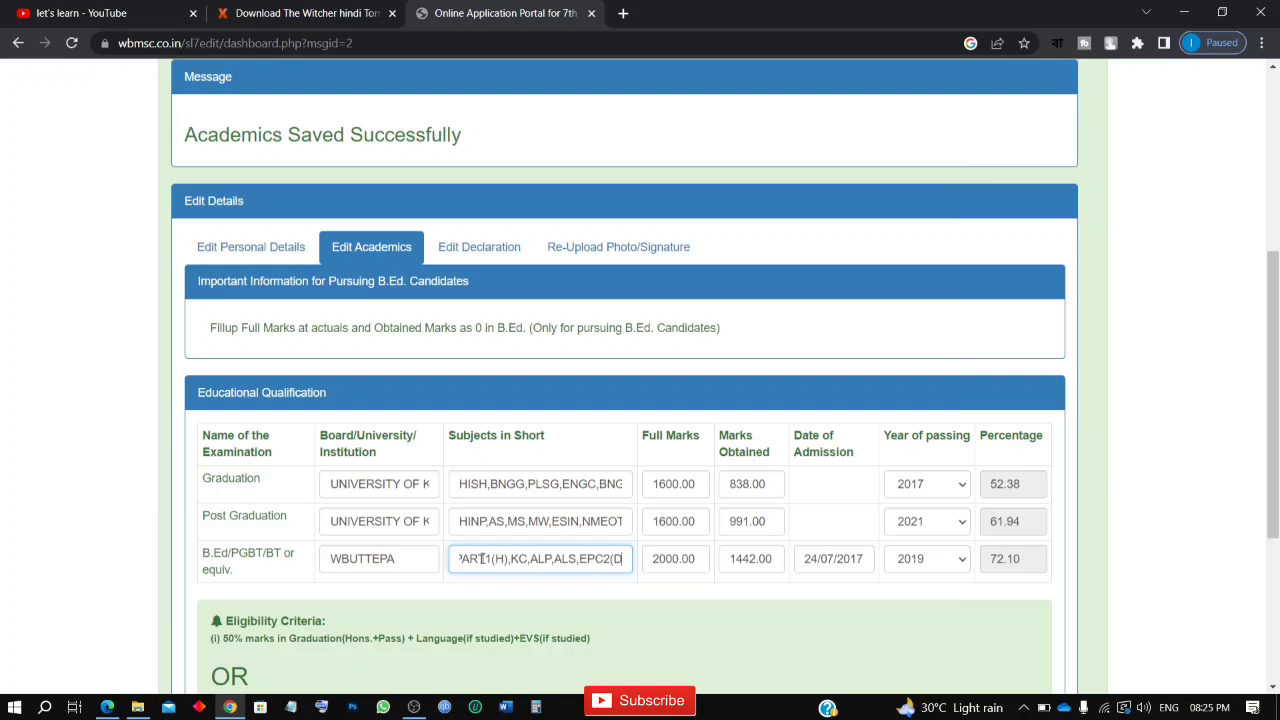
# Step: Return to the personal details section and look over its entries once more
pyautogui.scroll(-3, 481, 558)
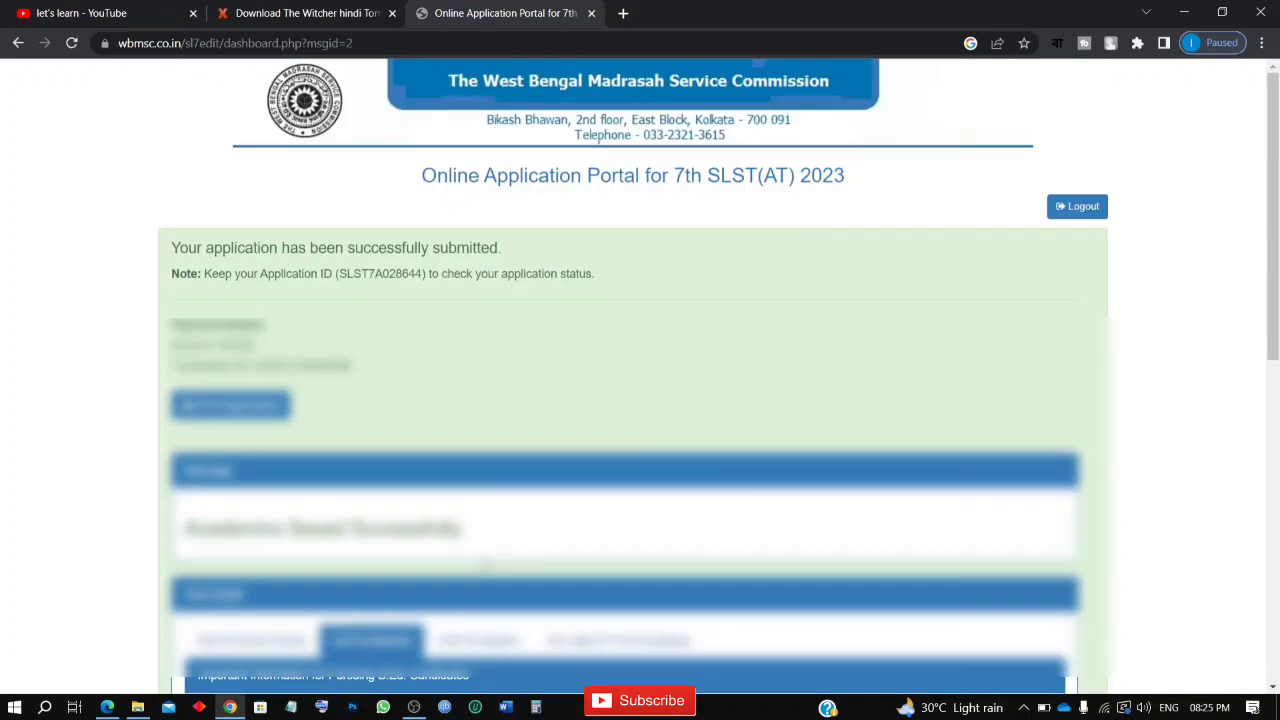
pyautogui.scroll(-5, 486, 565)
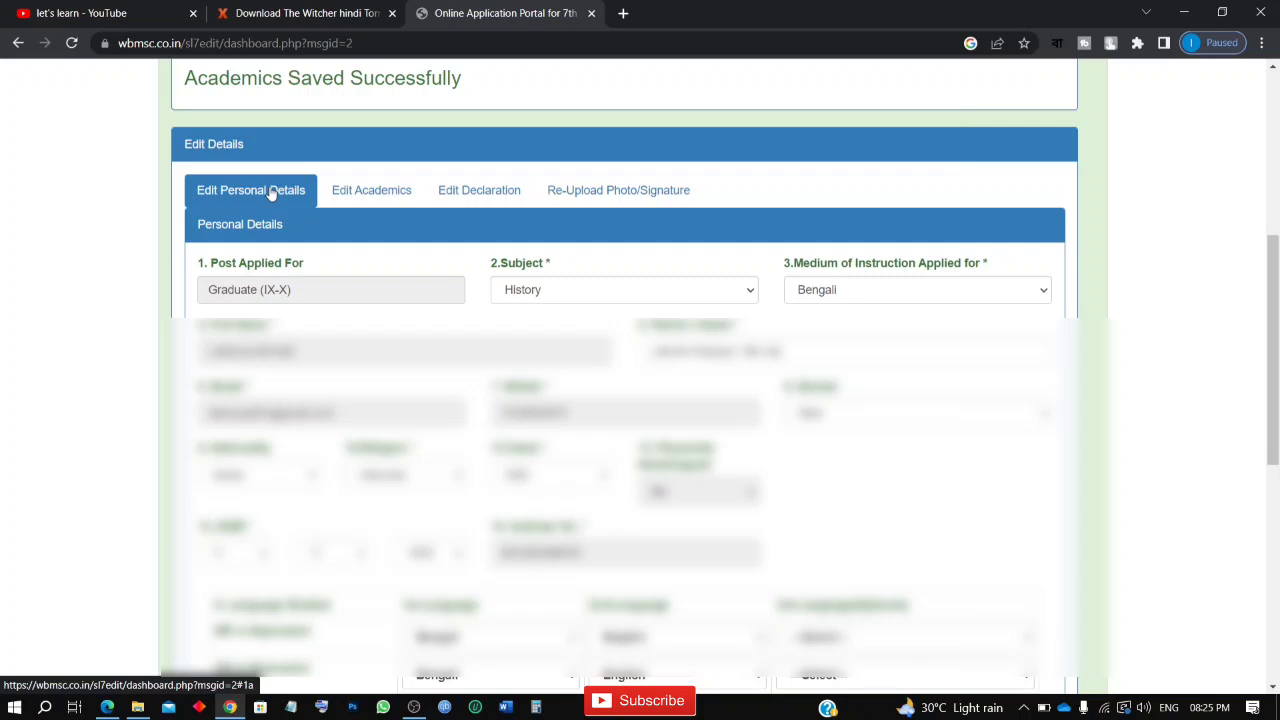
pyautogui.scroll(5, 560, 363)
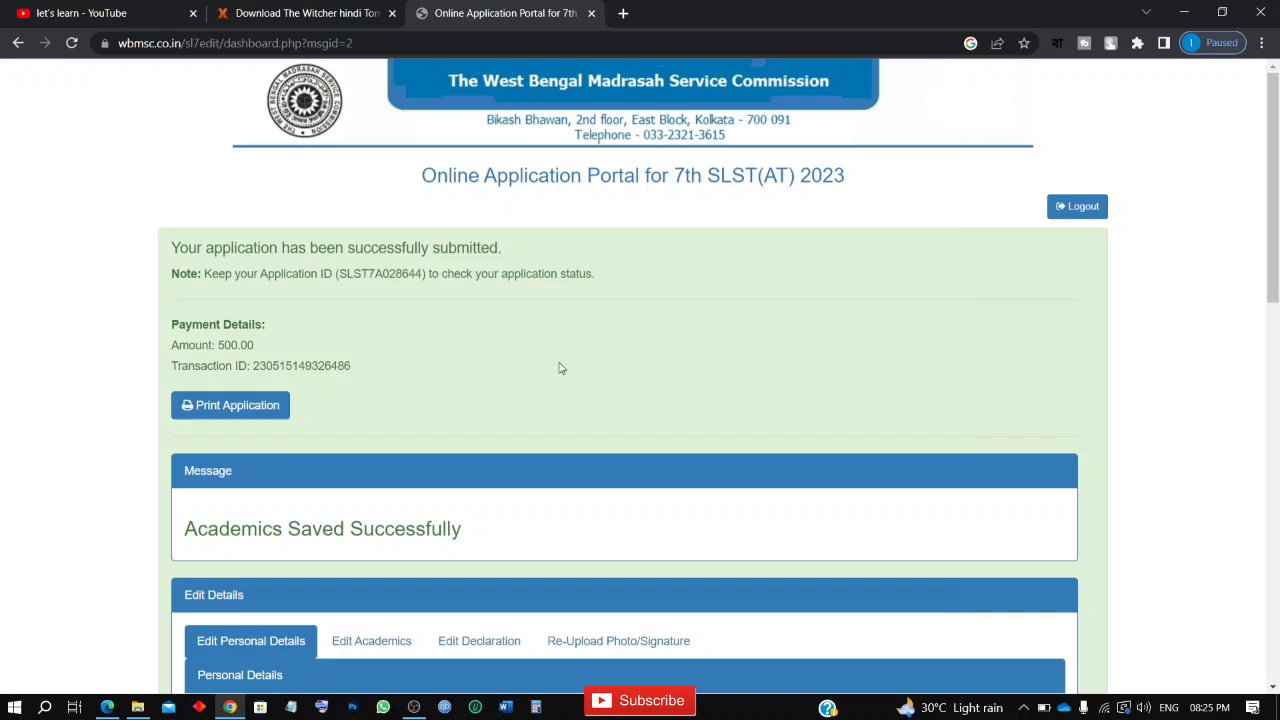
# Step: Log out of the application portal and look over the correction instructions on the login page
pyautogui.click(1080, 207)
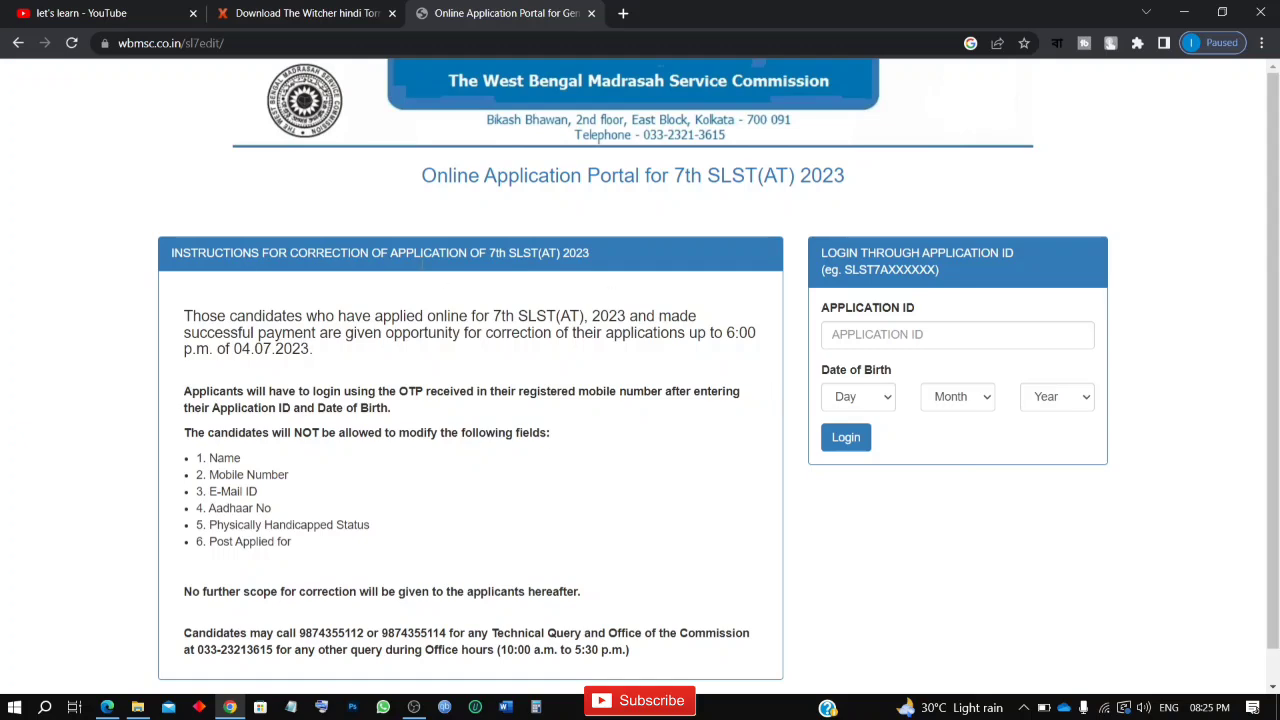
pyautogui.scroll(-1, 641, 515)
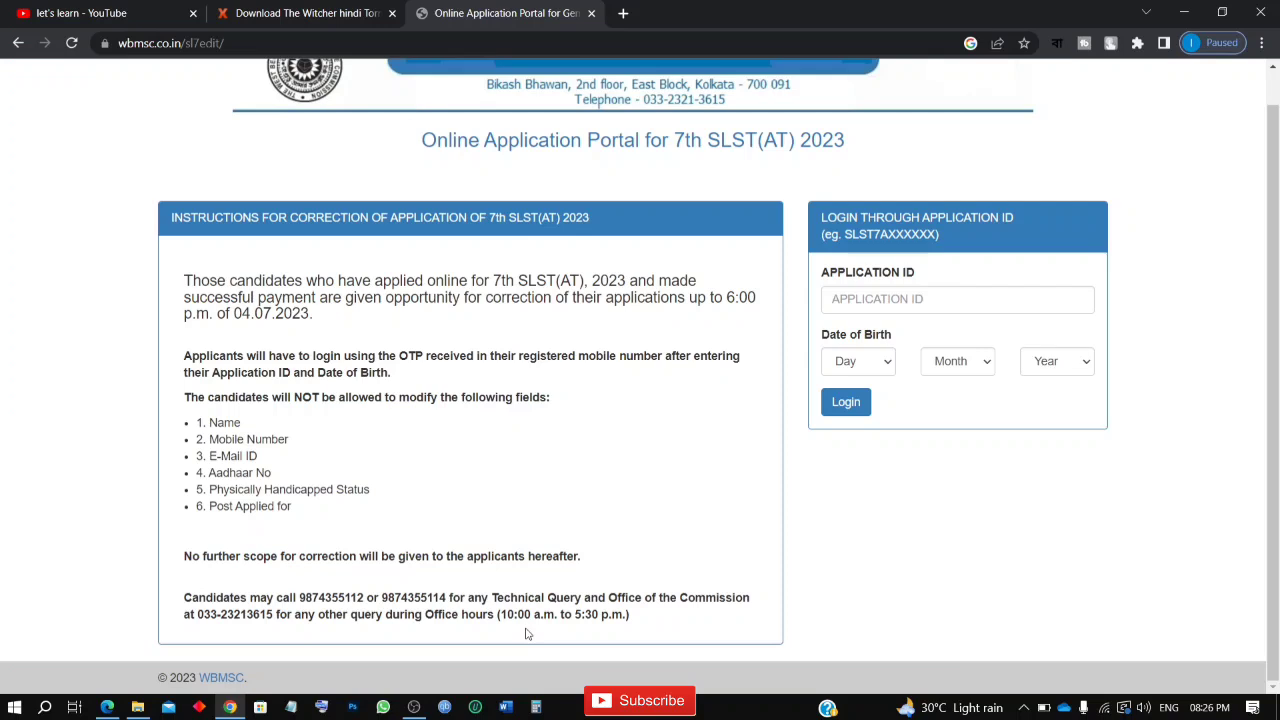
pyautogui.scroll(1, 527, 634)
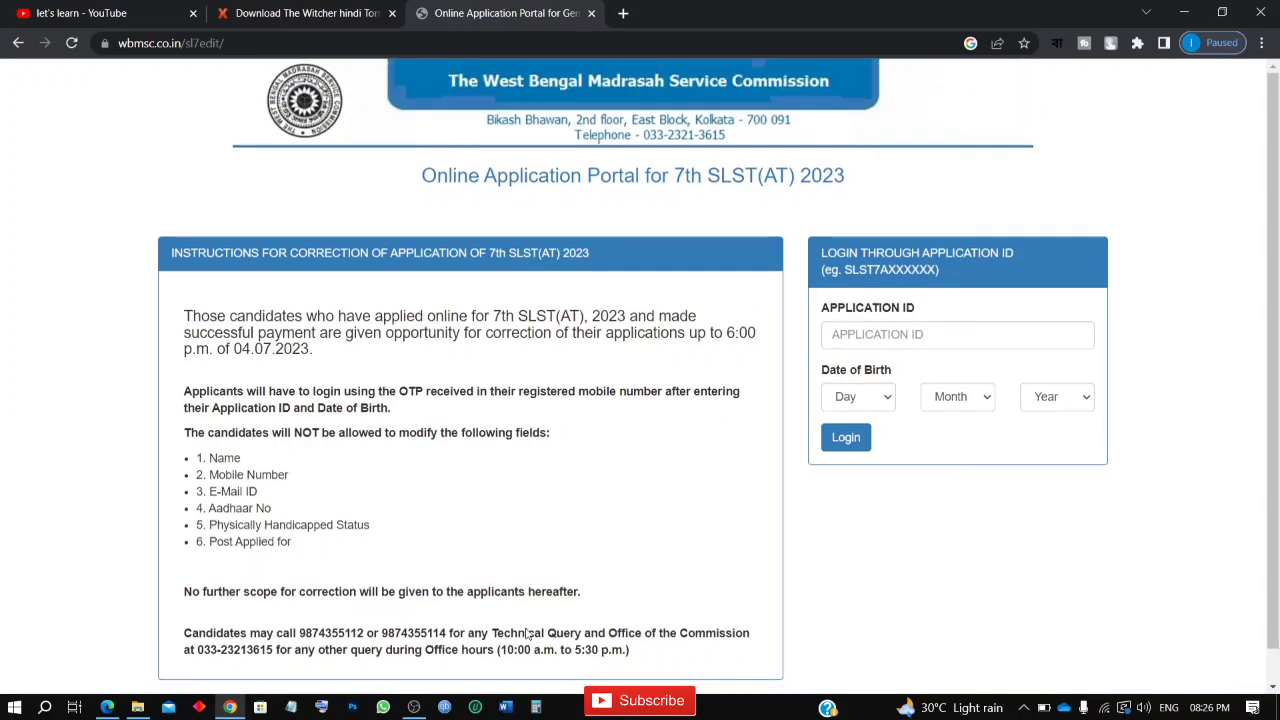